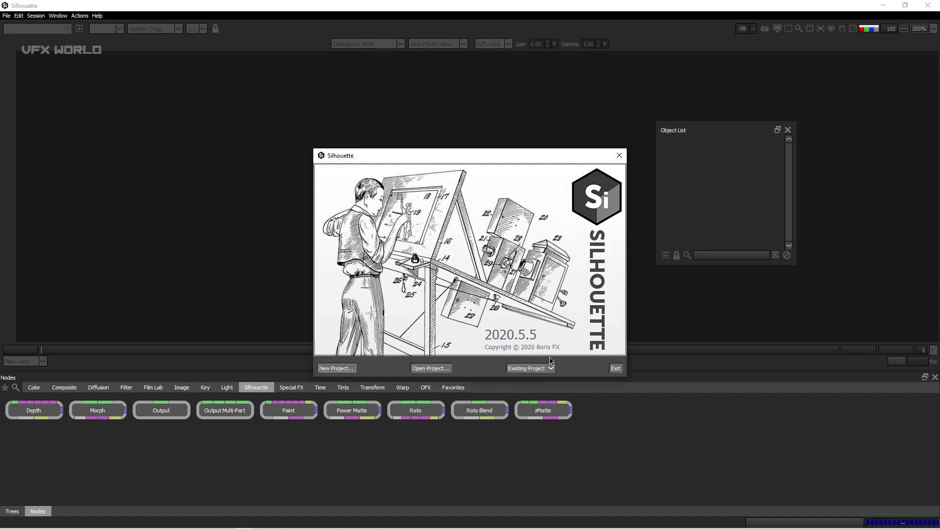
Glance at the Existing Project list, close it, and start a New Project from the launcher
{"action": "left_click", "coordinate": [535, 369]}
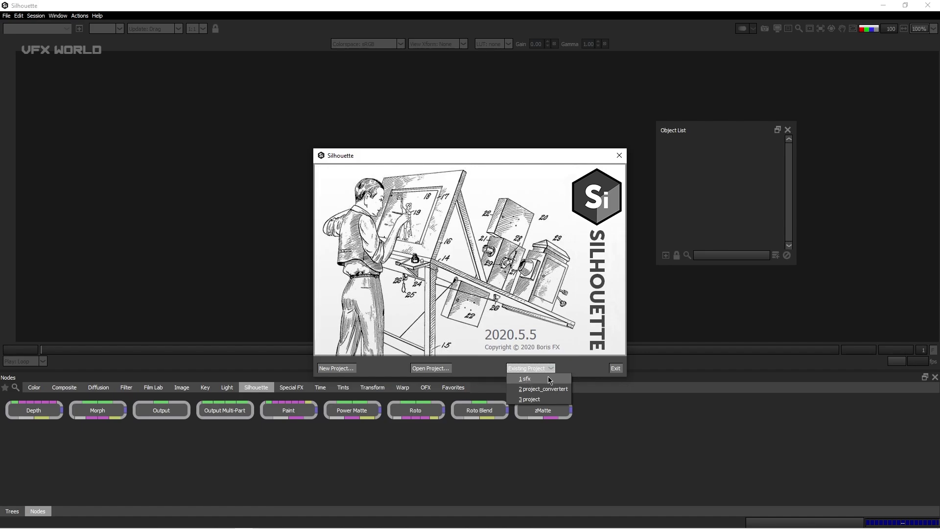
{"action": "left_click", "coordinate": [524, 302]}
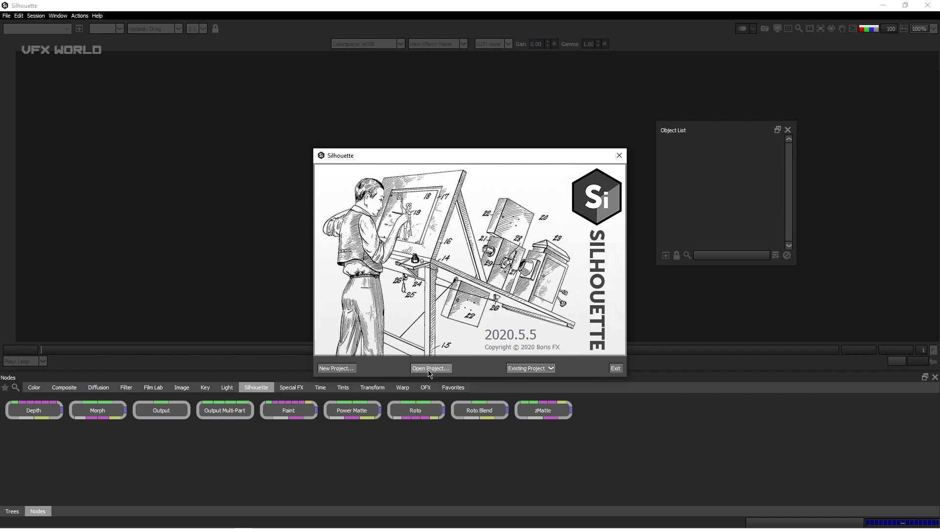
{"action": "left_click", "coordinate": [343, 373]}
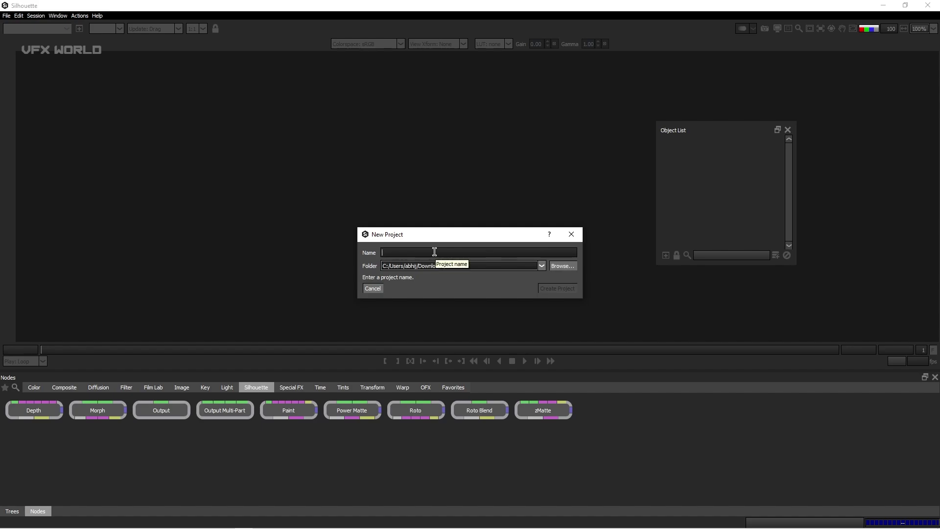
Create the project Tutorial_class01 in the class_01_kickstart folder
{"action": "type", "text": "Tutoria"}
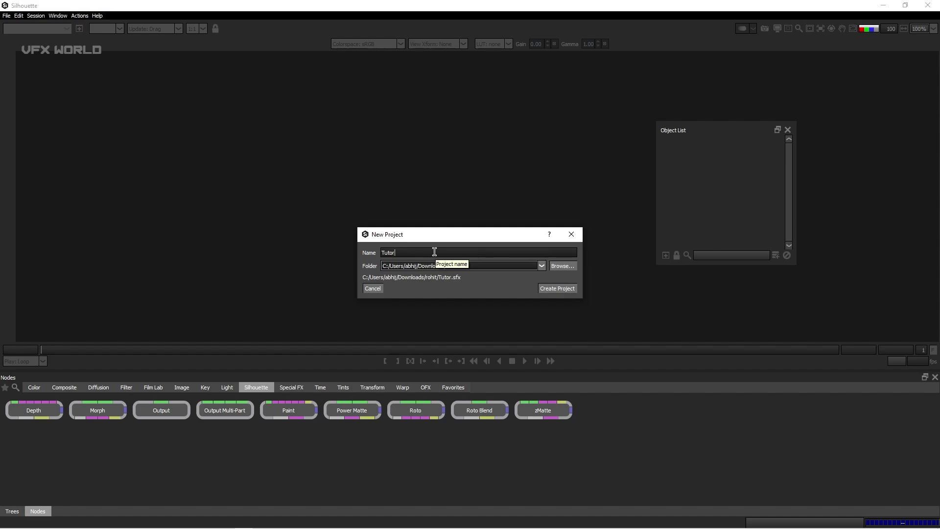
{"action": "type", "text": "l_class01"}
{"action": "left_click", "coordinate": [559, 266]}
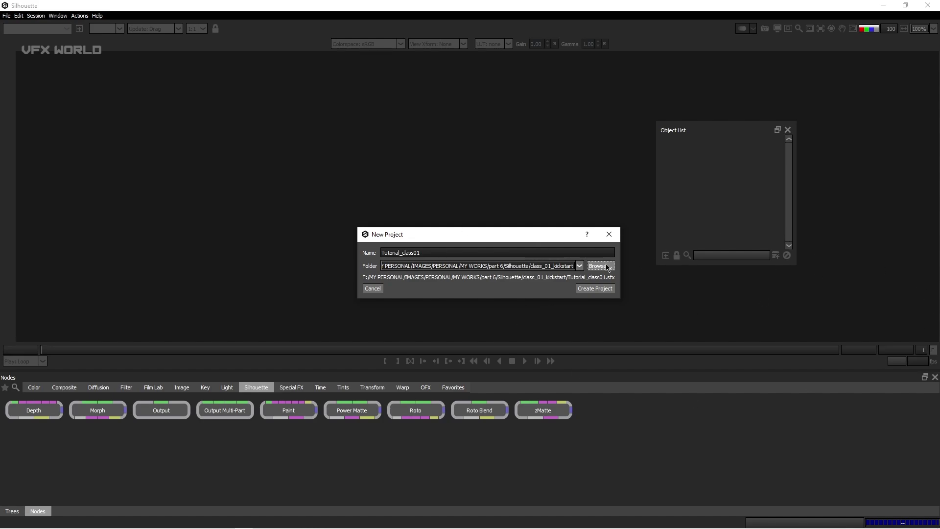
{"action": "left_click", "coordinate": [600, 294]}
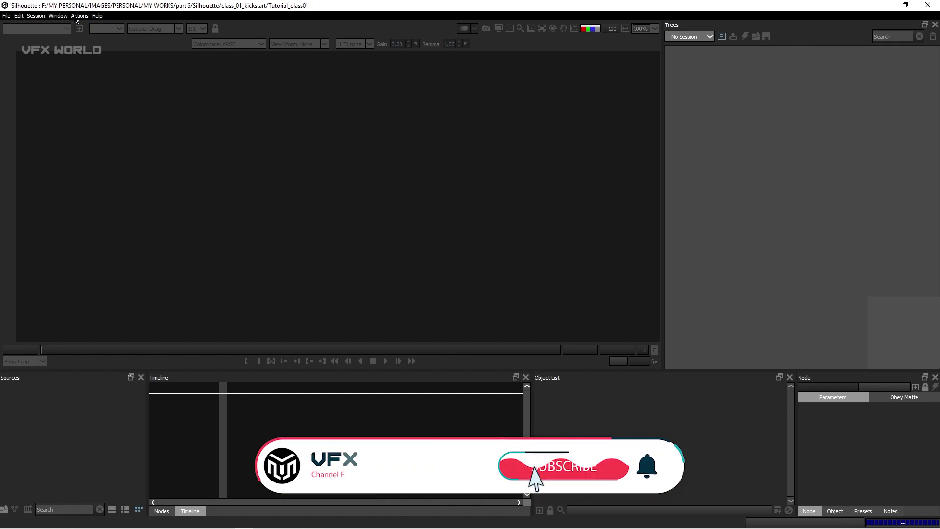
Browse the File menu's Recent Projects, Export and Import submenus
{"action": "left_click", "coordinate": [6, 16]}
{"action": "left_click", "coordinate": [6, 17]}
{"action": "left_click", "coordinate": [6, 17]}
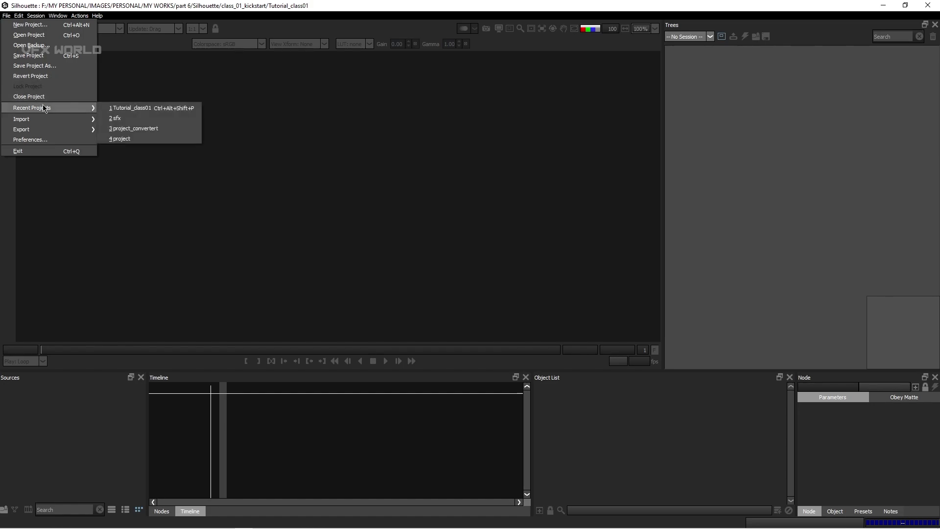
{"action": "mouse_move", "coordinate": [41, 130]}
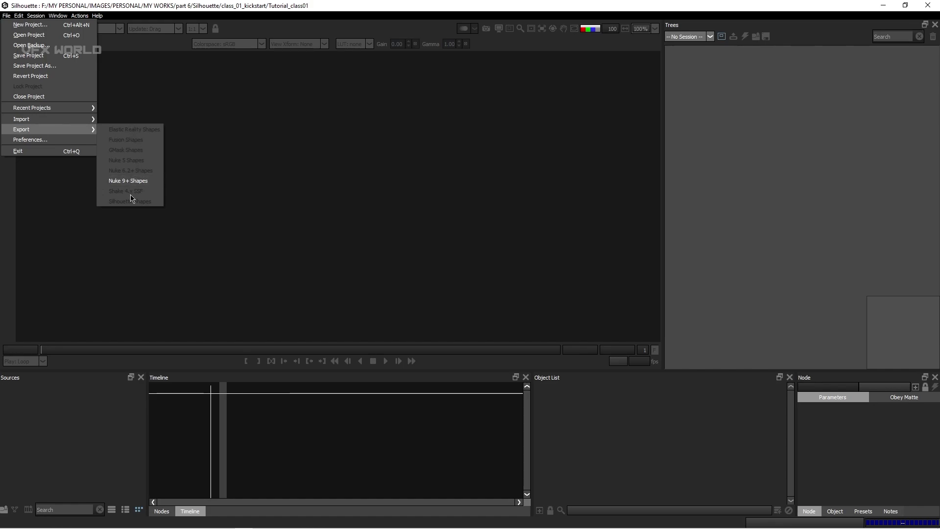
{"action": "mouse_move", "coordinate": [78, 119]}
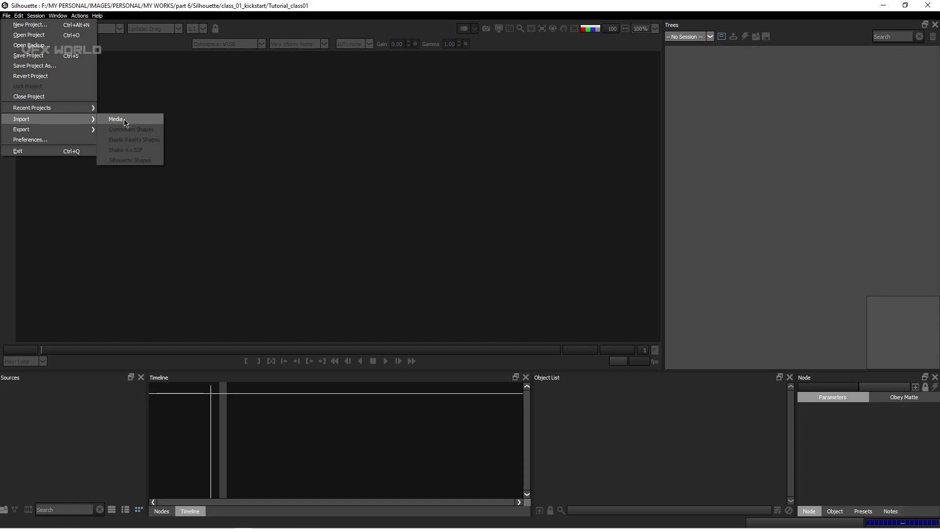
{"action": "left_click", "coordinate": [60, 139]}
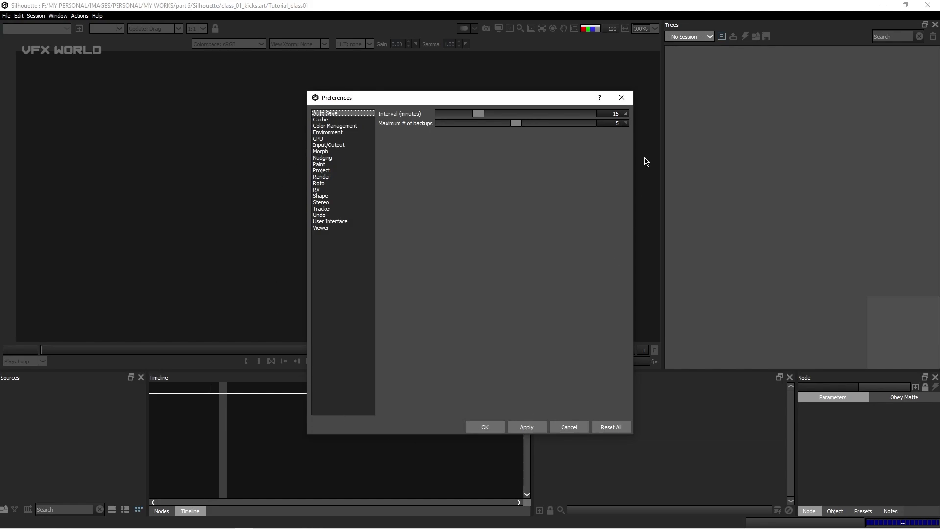
{"action": "left_click", "coordinate": [322, 228]}
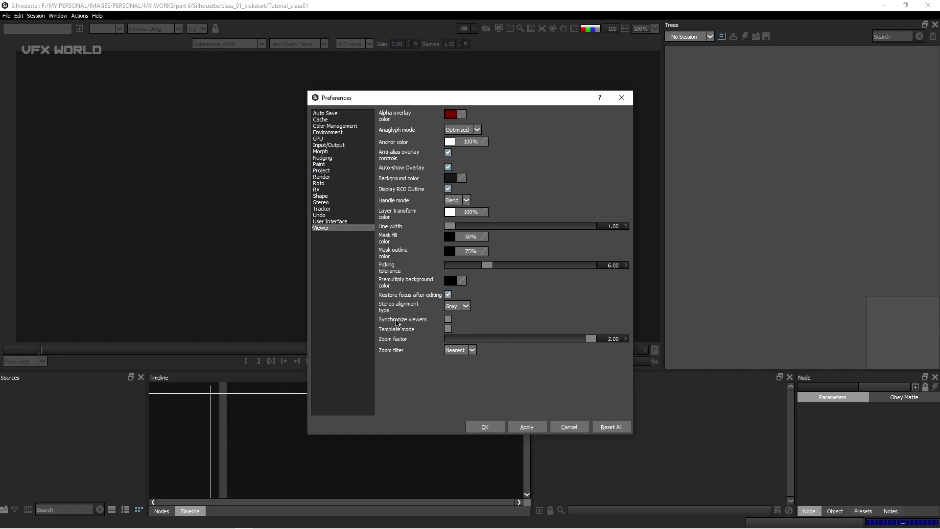
{"action": "left_click", "coordinate": [449, 353]}
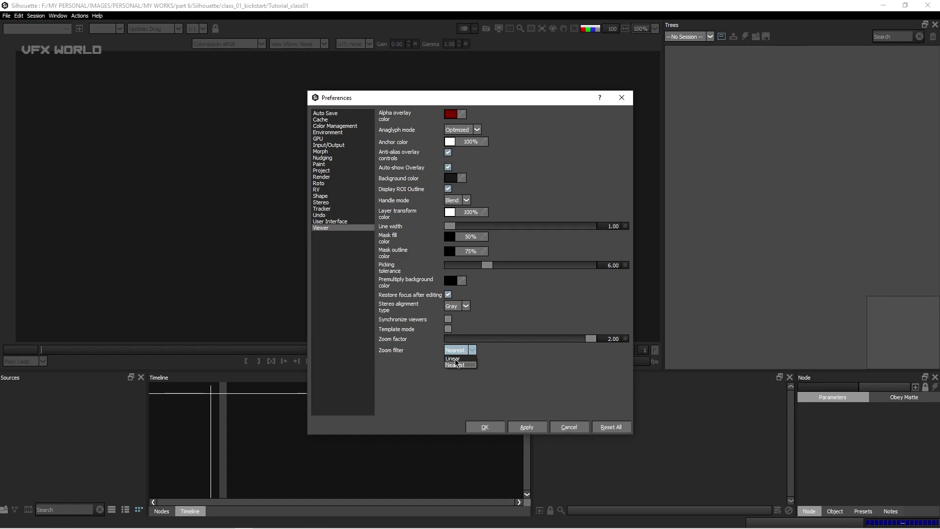
{"action": "left_click", "coordinate": [455, 366]}
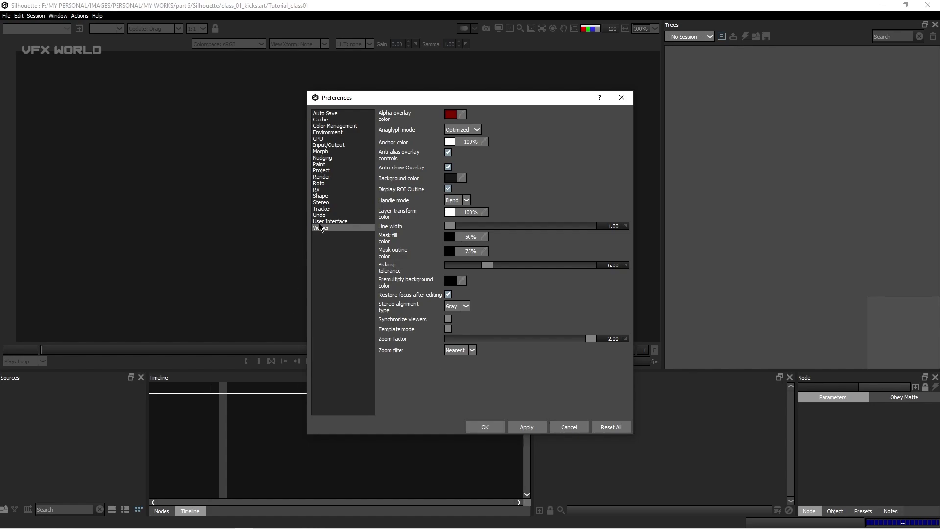
{"action": "left_click", "coordinate": [325, 209]}
{"action": "left_click", "coordinate": [326, 203]}
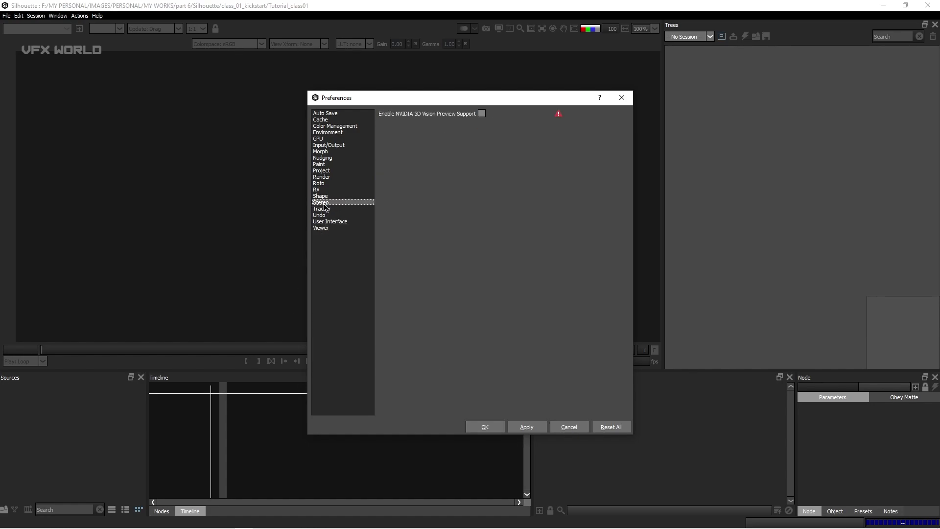
{"action": "left_click", "coordinate": [322, 218]}
{"action": "left_click", "coordinate": [327, 222]}
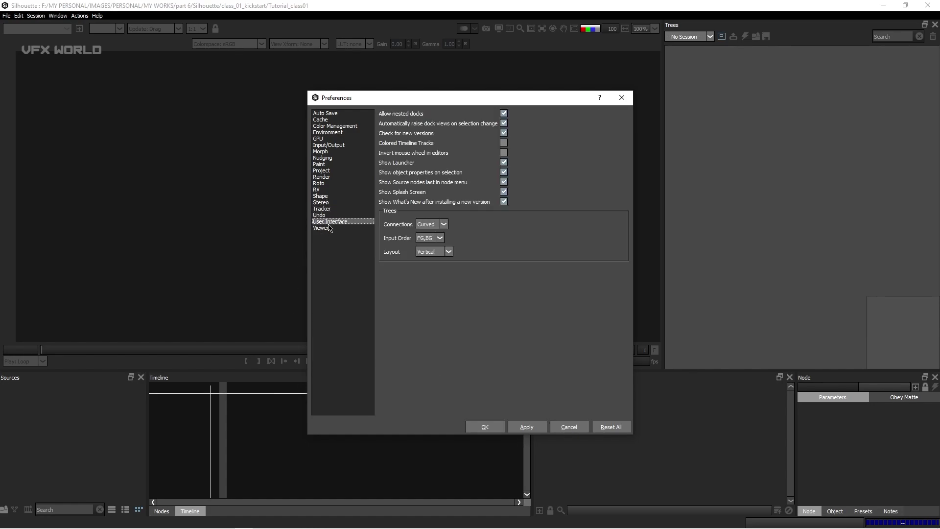
{"action": "left_click", "coordinate": [326, 196]}
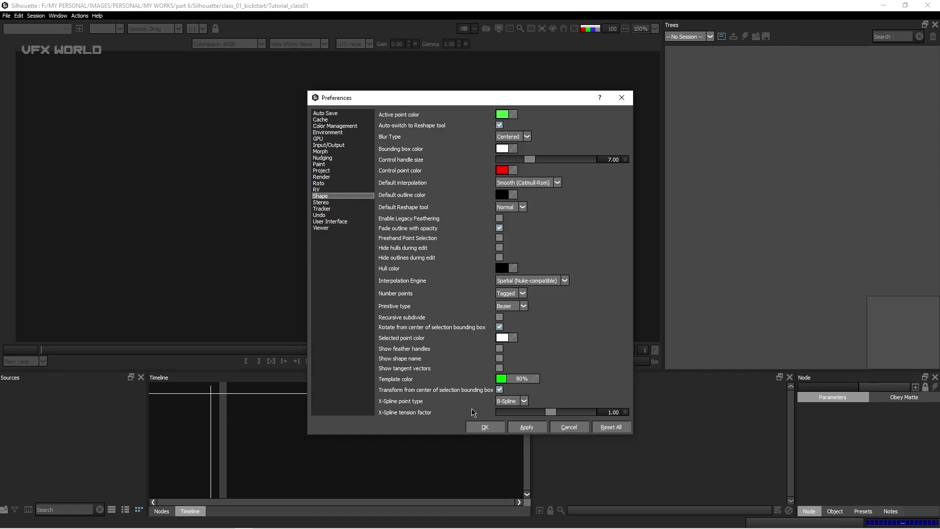
{"action": "left_click", "coordinate": [568, 428]}
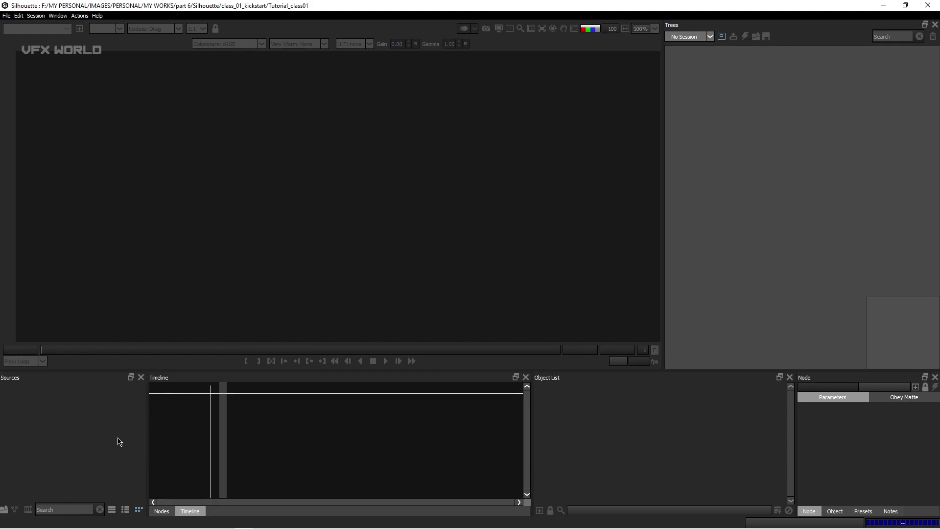
Import the footage.0001.exr EXR sequence into the project, then bring up the Session menu
{"action": "left_click", "coordinate": [7, 15]}
{"action": "mouse_move", "coordinate": [33, 119]}
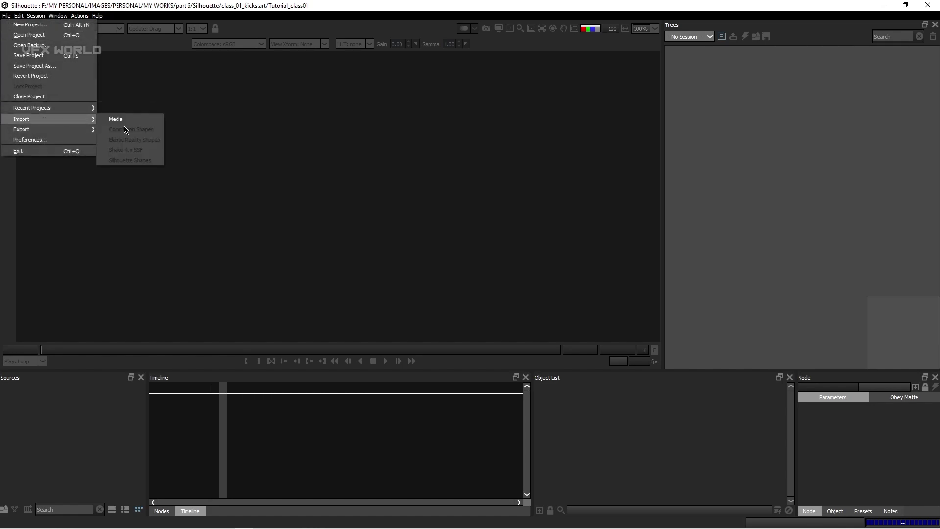
{"action": "left_click", "coordinate": [136, 123]}
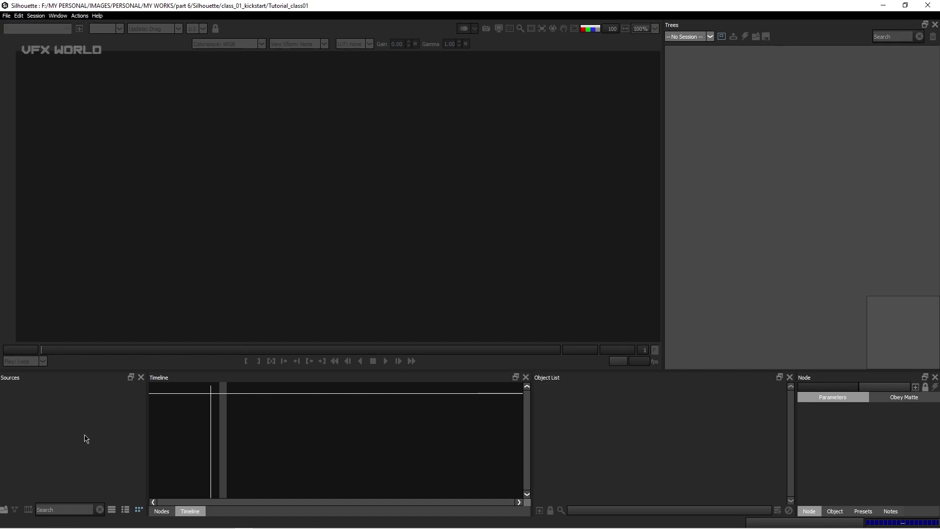
{"action": "left_click", "coordinate": [9, 17]}
{"action": "mouse_move", "coordinate": [30, 122]}
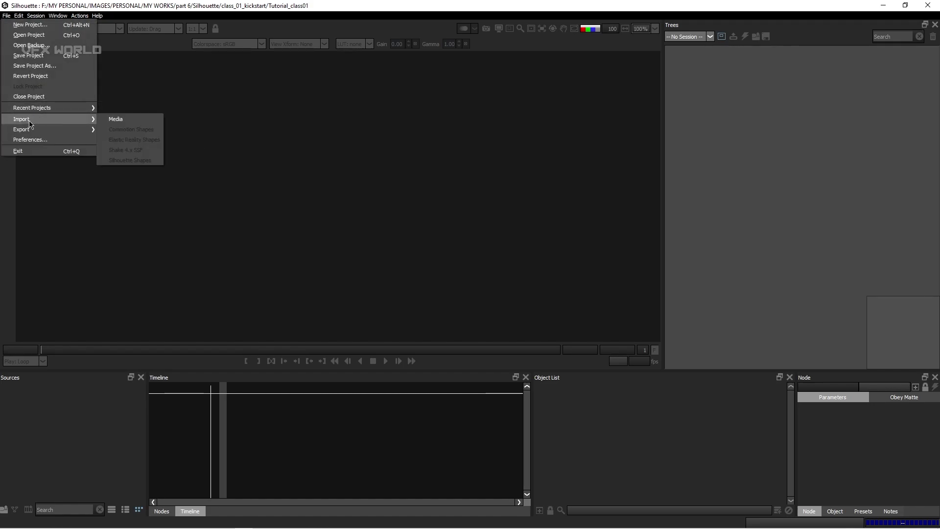
{"action": "left_click", "coordinate": [115, 119]}
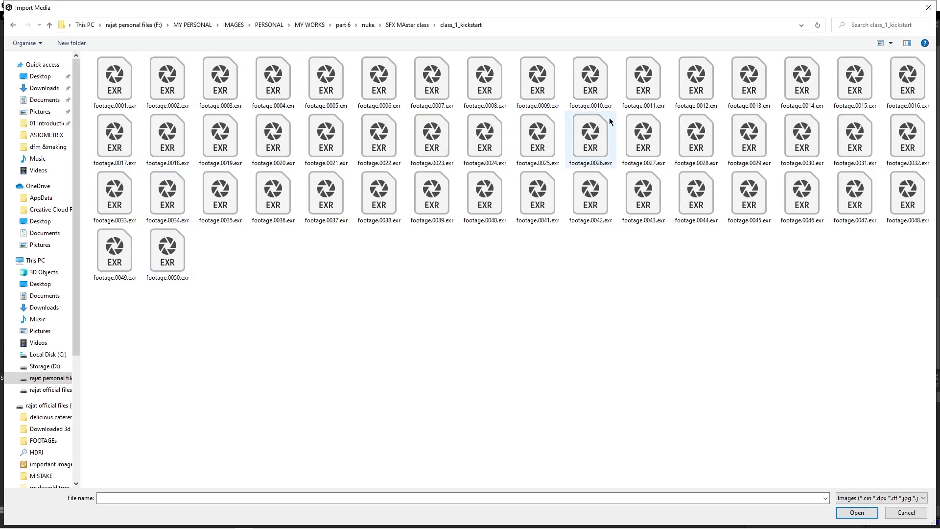
{"action": "left_click", "coordinate": [127, 95]}
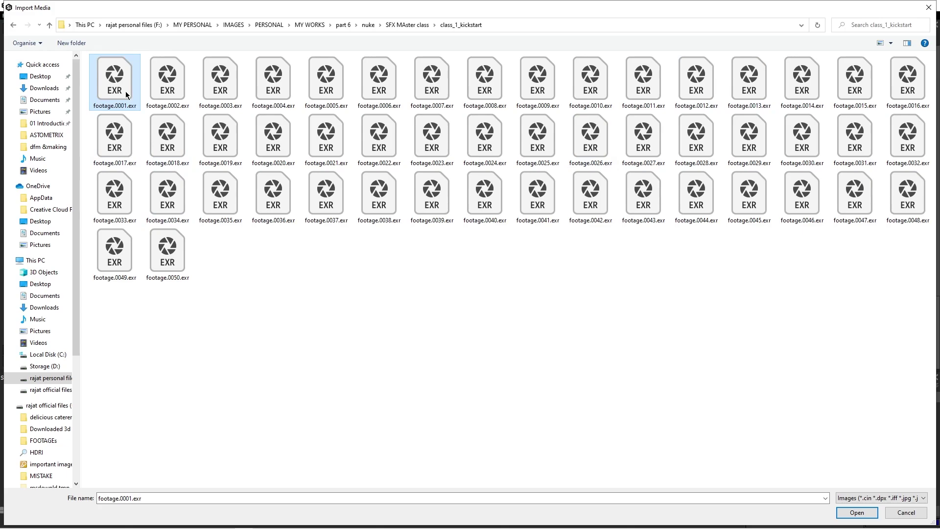
{"action": "left_click", "coordinate": [866, 514]}
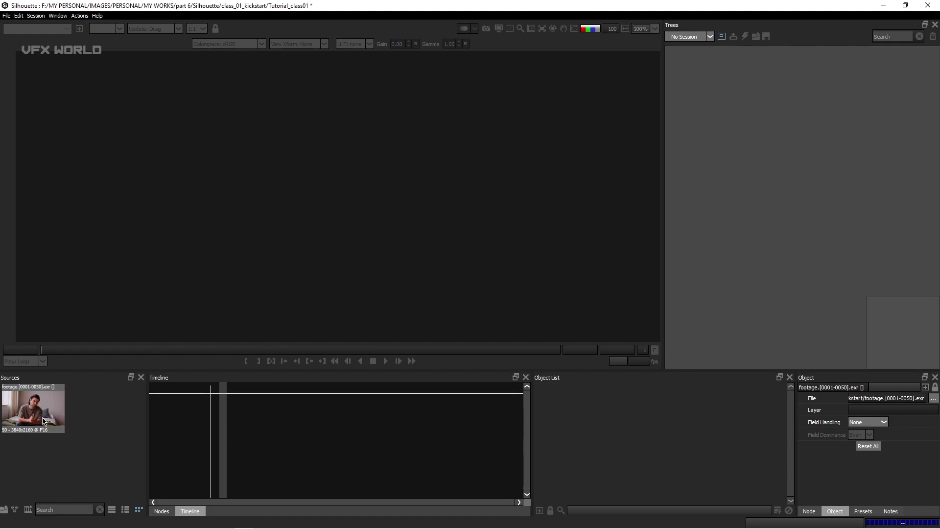
{"action": "left_click", "coordinate": [42, 16]}
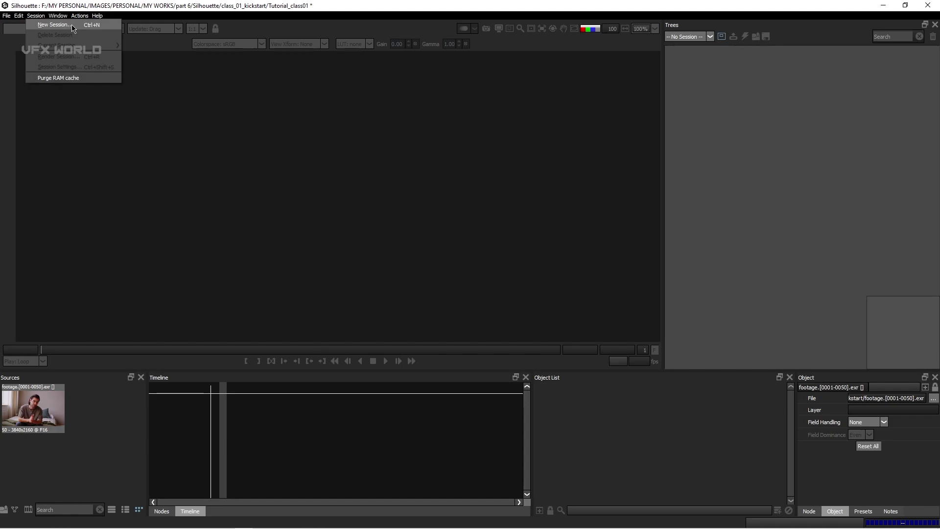
Start a new session using the Roto template and the Default workspace
{"action": "left_click", "coordinate": [54, 25]}
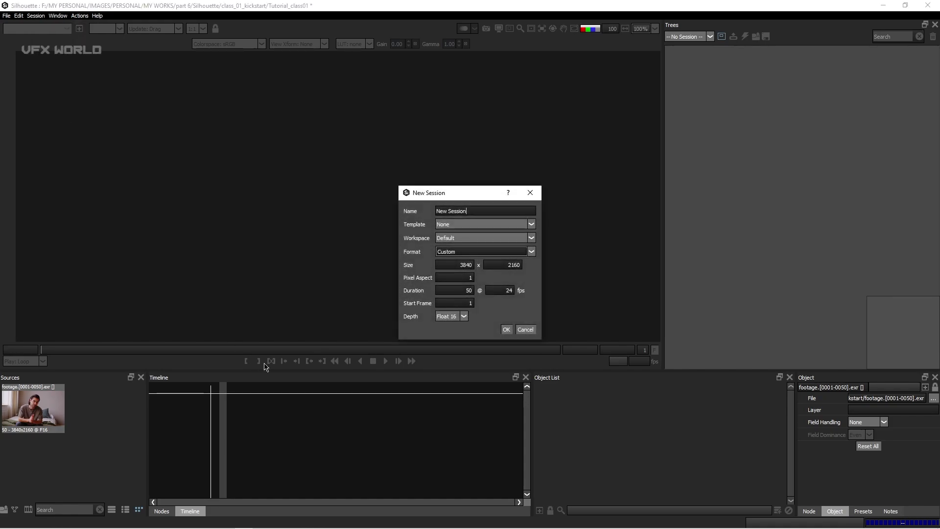
{"action": "left_click_drag", "start_coordinate": [439, 195], "coordinate": [424, 114]}
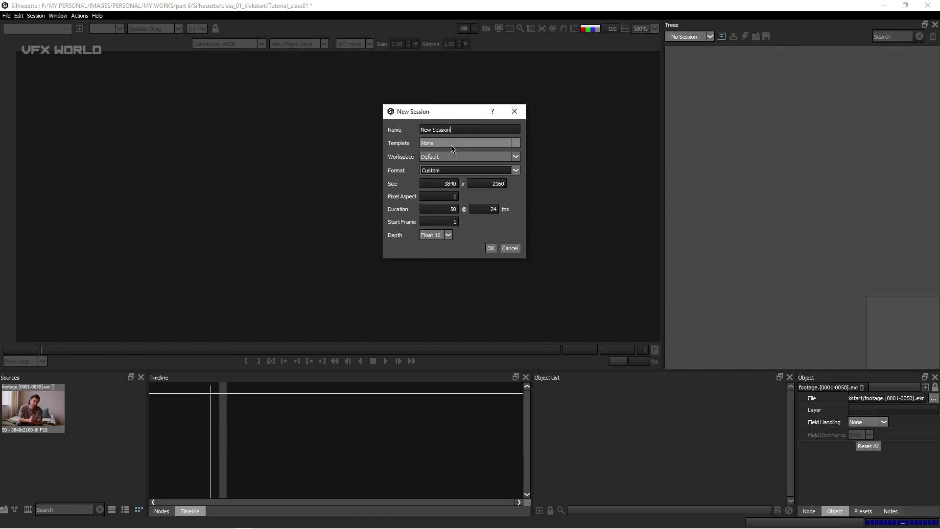
{"action": "left_click", "coordinate": [451, 145]}
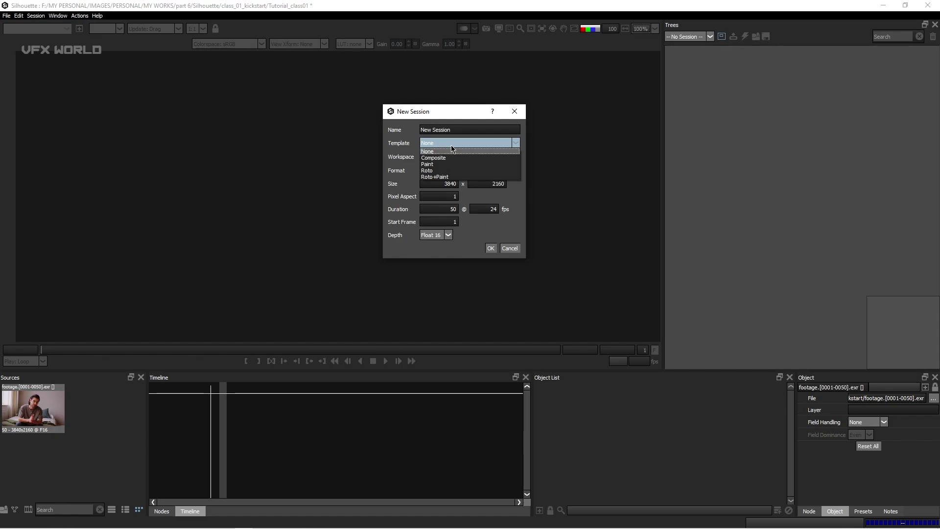
{"action": "left_click", "coordinate": [427, 171]}
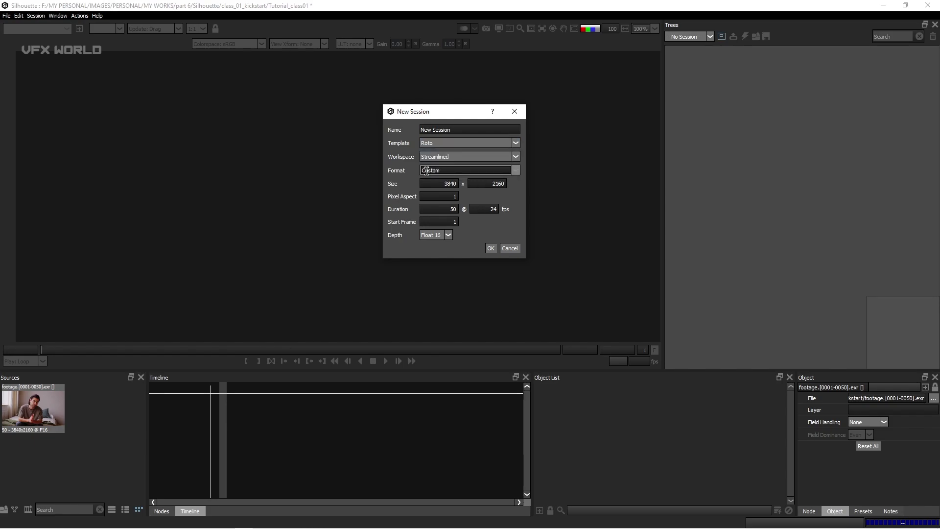
{"action": "left_click", "coordinate": [433, 157]}
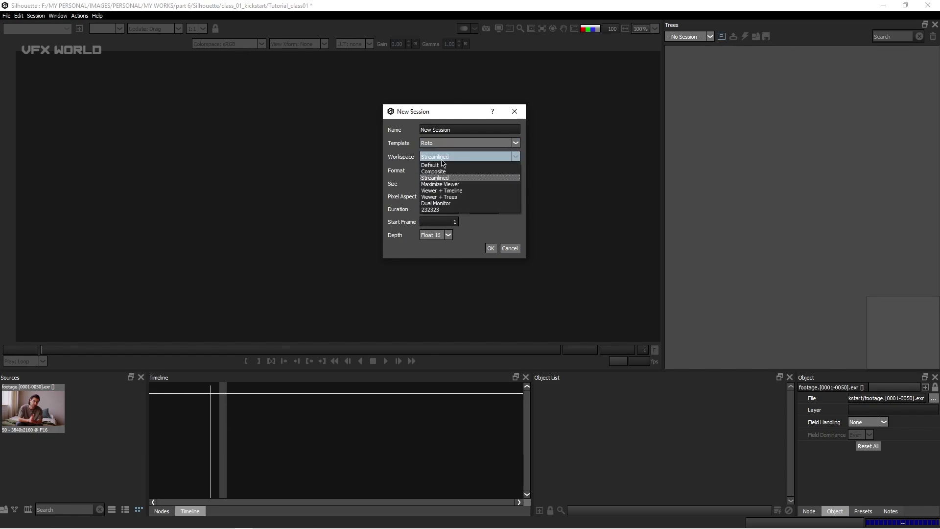
{"action": "left_click", "coordinate": [448, 166]}
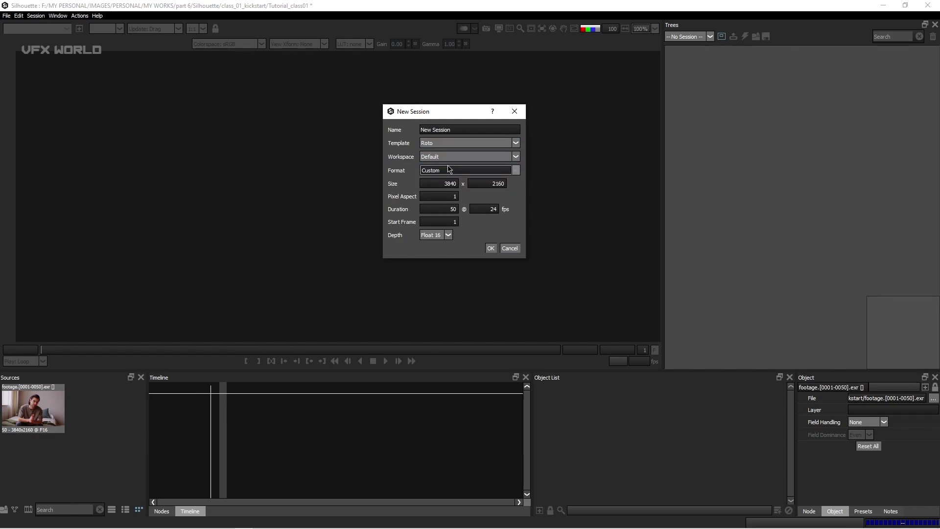
{"action": "left_click", "coordinate": [450, 157]}
{"action": "left_click", "coordinate": [452, 179]}
{"action": "left_click", "coordinate": [450, 157]}
{"action": "left_click", "coordinate": [435, 166]}
Name the session class01 and check the 3840x2160 size, duration and start frame 1
{"action": "triple_click", "coordinate": [450, 131]}
{"action": "type", "text": "class01"}
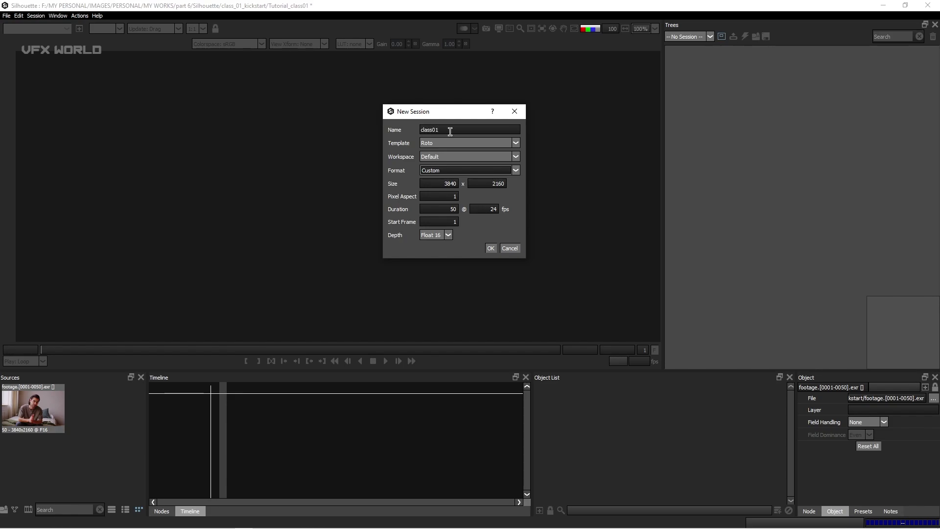
{"action": "double_click", "coordinate": [446, 183]}
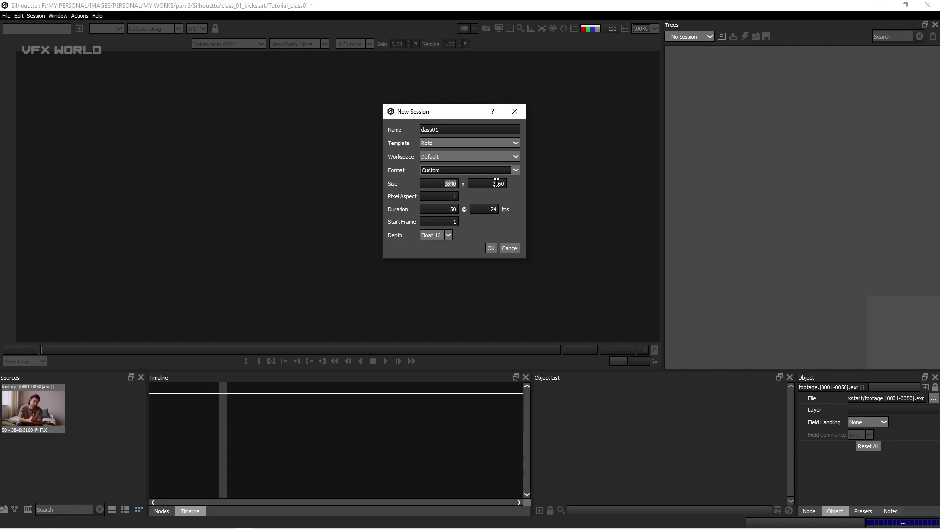
{"action": "double_click", "coordinate": [491, 183]}
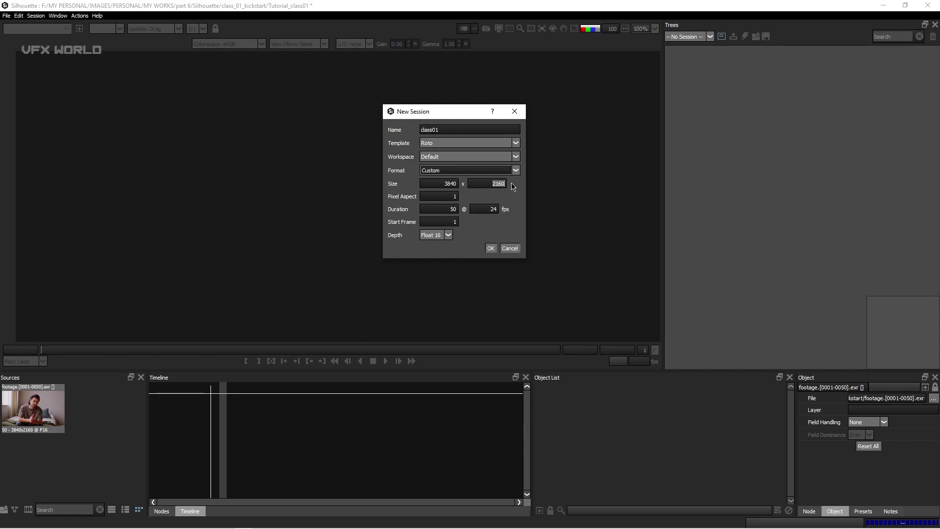
{"action": "left_click", "coordinate": [448, 211]}
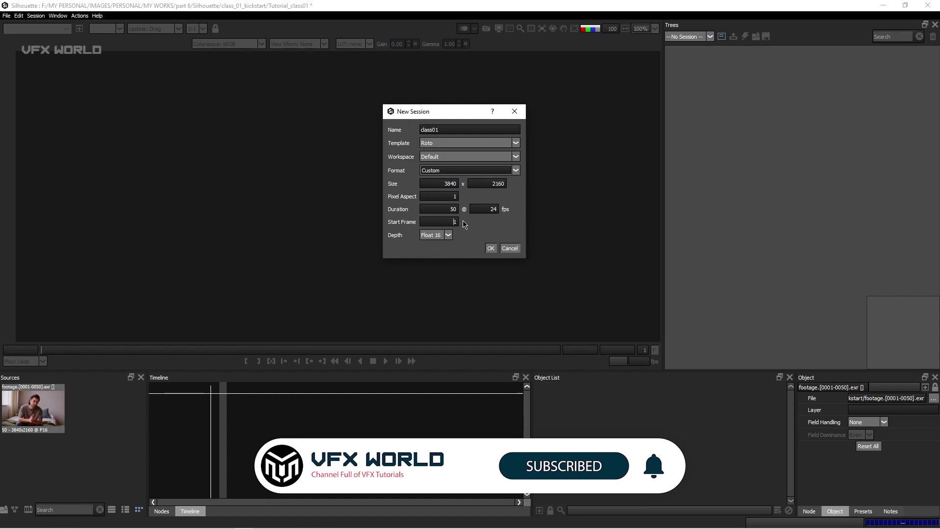
{"action": "double_click", "coordinate": [446, 221]}
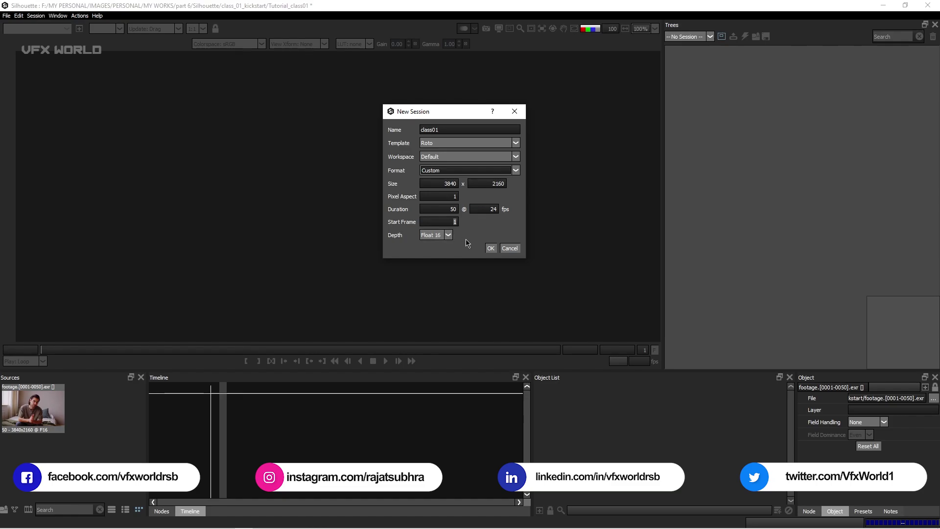
Create the class01 session and space out the footage, Roto and Output nodes
{"action": "left_click", "coordinate": [491, 249]}
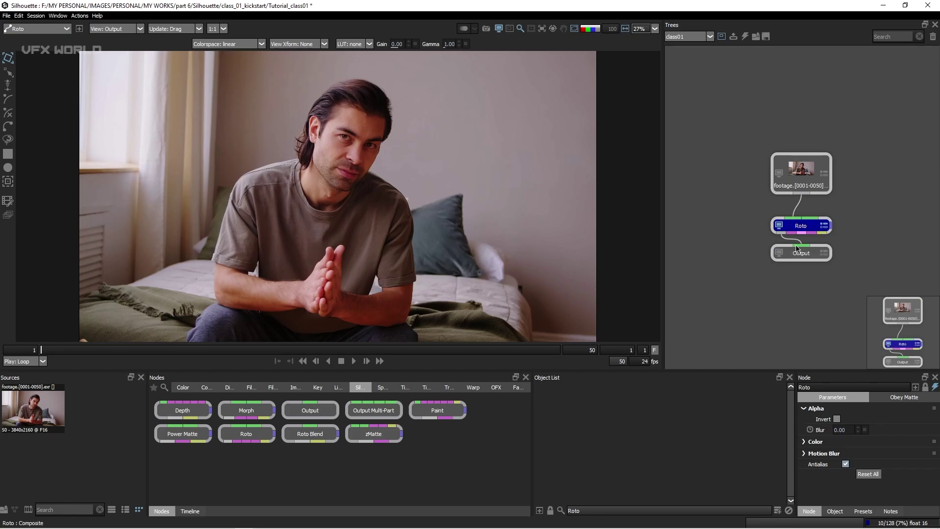
{"action": "left_click_drag", "start_coordinate": [799, 253], "coordinate": [800, 283]}
{"action": "left_click", "coordinate": [804, 155]}
{"action": "left_click_drag", "start_coordinate": [804, 154], "coordinate": [804, 144]}
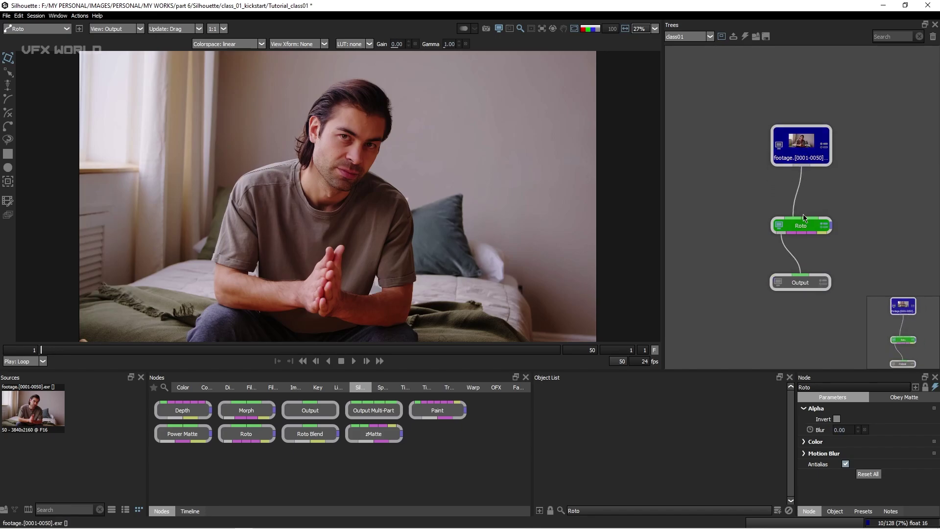
{"action": "left_click_drag", "start_coordinate": [801, 226], "coordinate": [800, 217]}
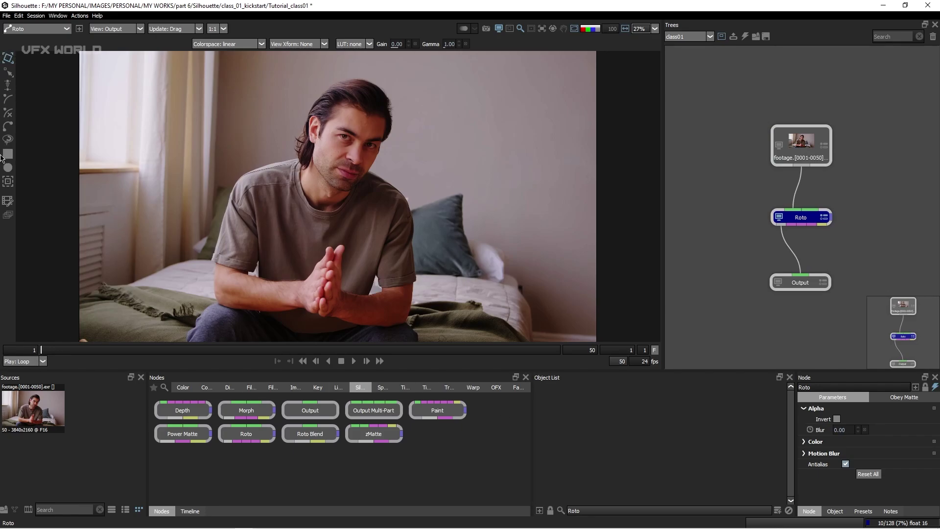
Look through the Object, Presets and Notes tabs, then return to the Node parameters
{"action": "left_click", "coordinate": [834, 510]}
{"action": "left_click", "coordinate": [863, 511]}
{"action": "left_click", "coordinate": [886, 511]}
{"action": "left_click", "coordinate": [809, 510]}
Widen the Nodes library and browse Color, Compo, Diffusion, Filter and Film Look before returning to Silhouette
{"action": "left_click_drag", "start_coordinate": [532, 402], "coordinate": [606, 399]}
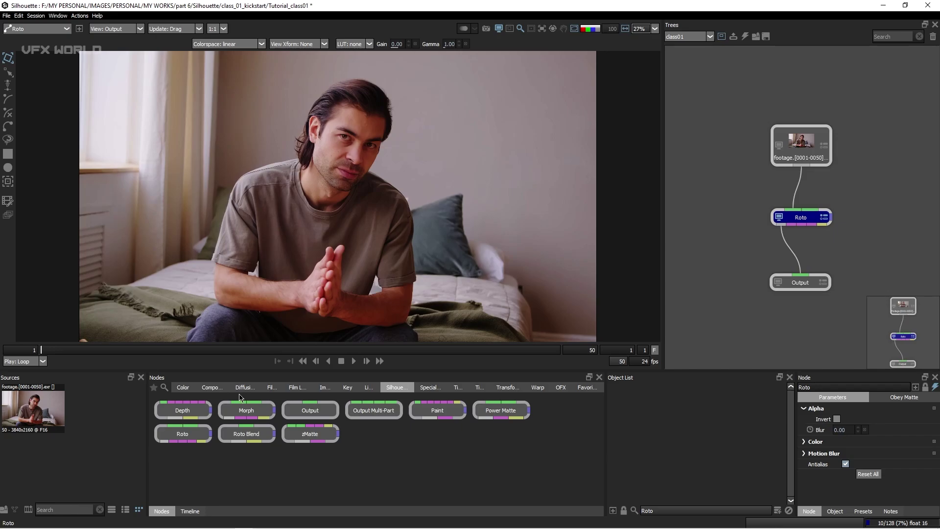
{"action": "left_click", "coordinate": [182, 388]}
{"action": "left_click", "coordinate": [212, 388]}
{"action": "left_click", "coordinate": [244, 388]}
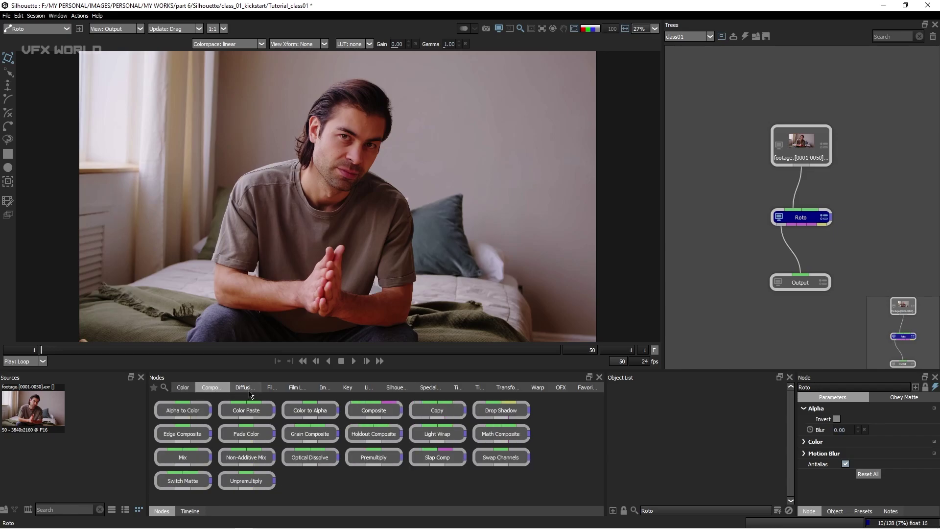
{"action": "left_click", "coordinate": [271, 387]}
{"action": "left_click", "coordinate": [297, 387]}
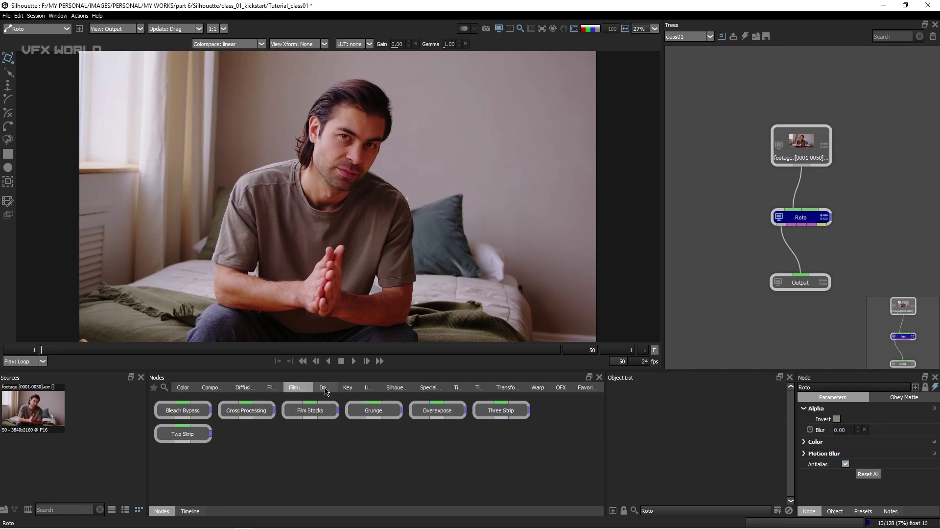
{"action": "left_click", "coordinate": [399, 387]}
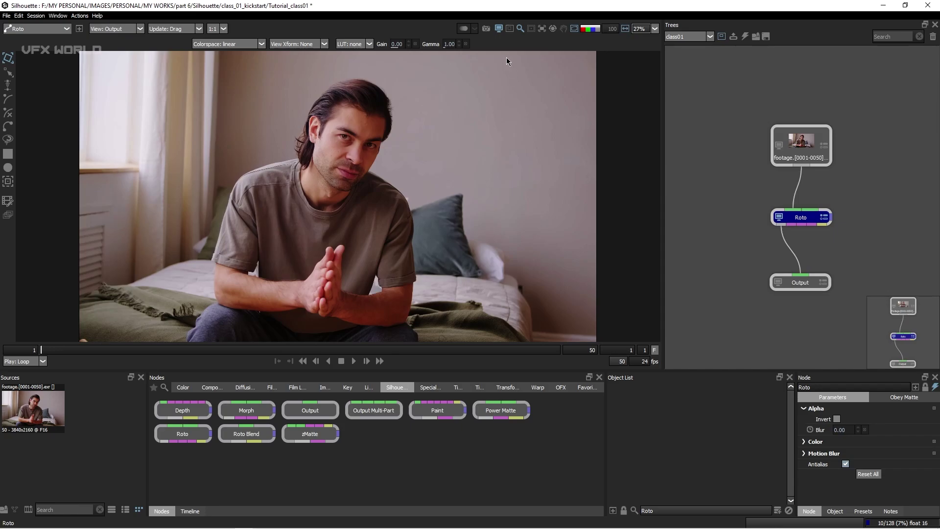
Try sRGB and rec709 viewer colourspaces, return to linear, and keep no LUT
{"action": "left_click", "coordinate": [230, 46]}
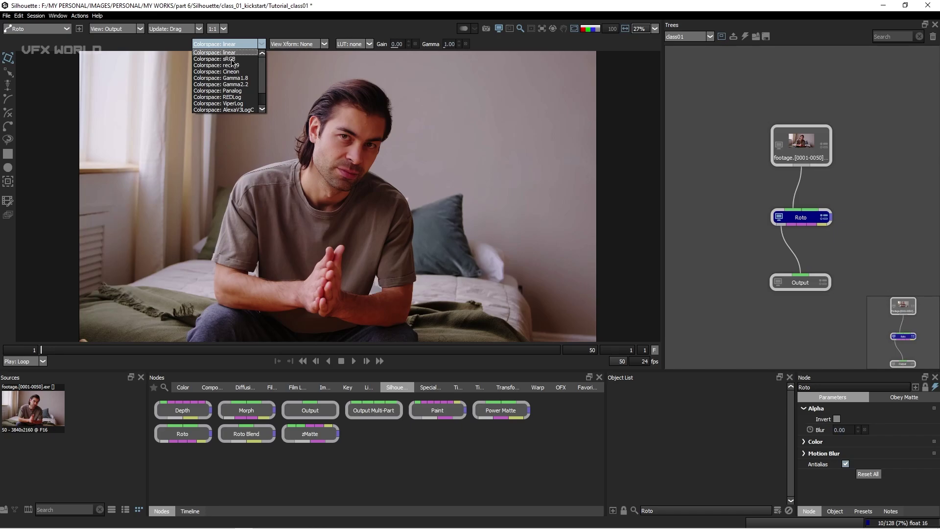
{"action": "left_click", "coordinate": [232, 60]}
{"action": "left_click", "coordinate": [244, 45]}
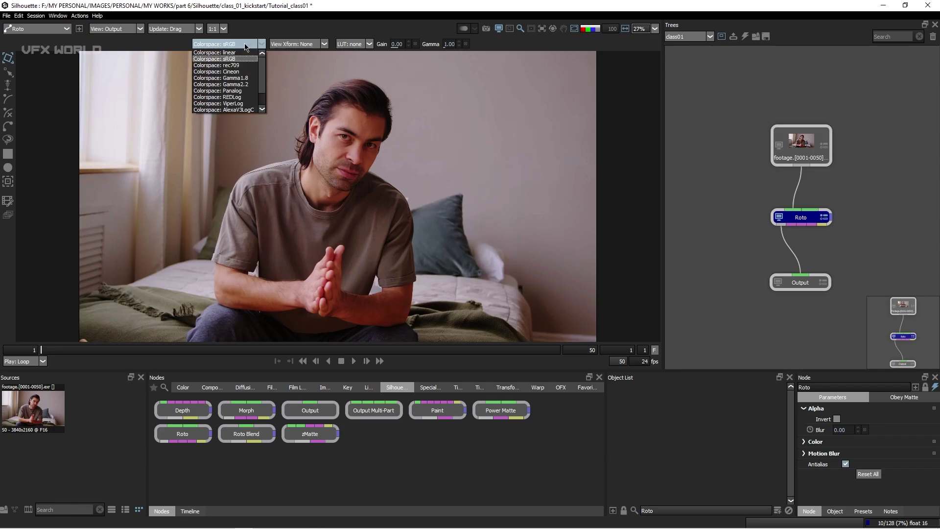
{"action": "left_click", "coordinate": [240, 65]}
{"action": "left_click", "coordinate": [236, 46]}
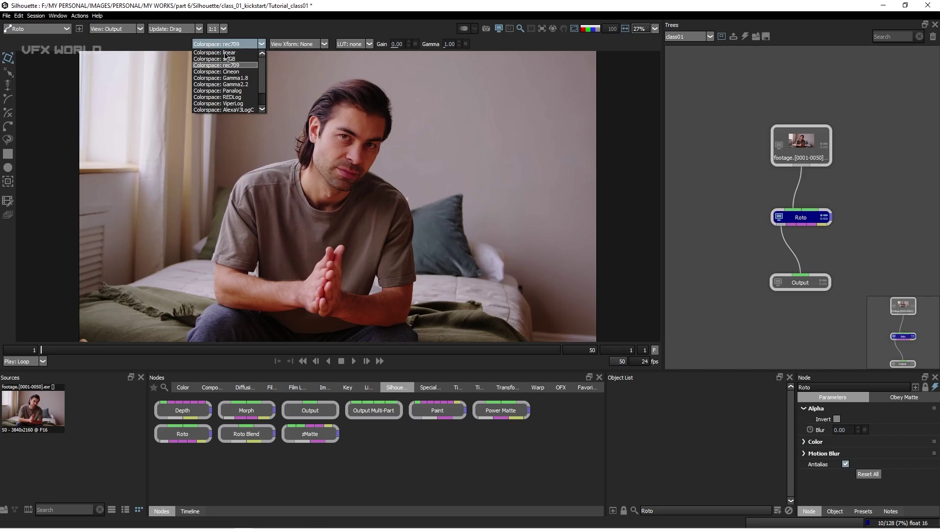
{"action": "left_click", "coordinate": [226, 53]}
{"action": "left_click", "coordinate": [351, 45]}
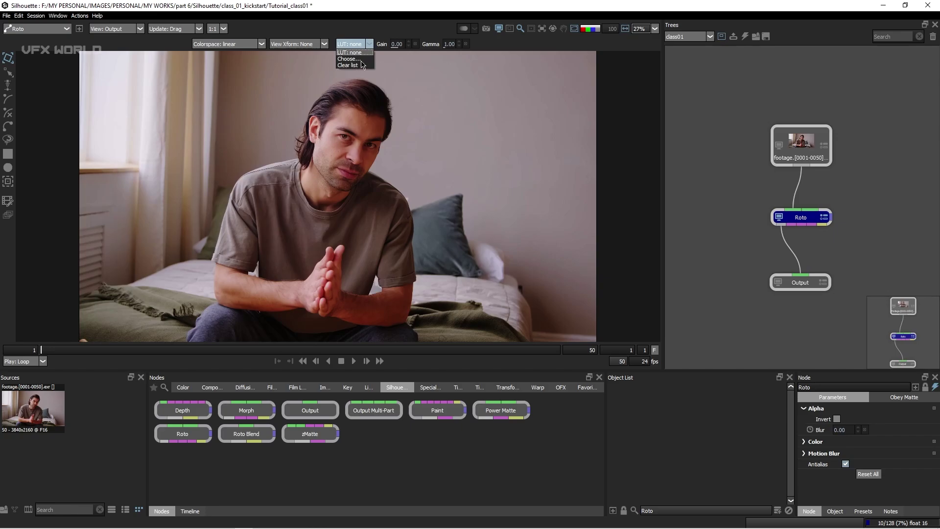
{"action": "left_click", "coordinate": [344, 34]}
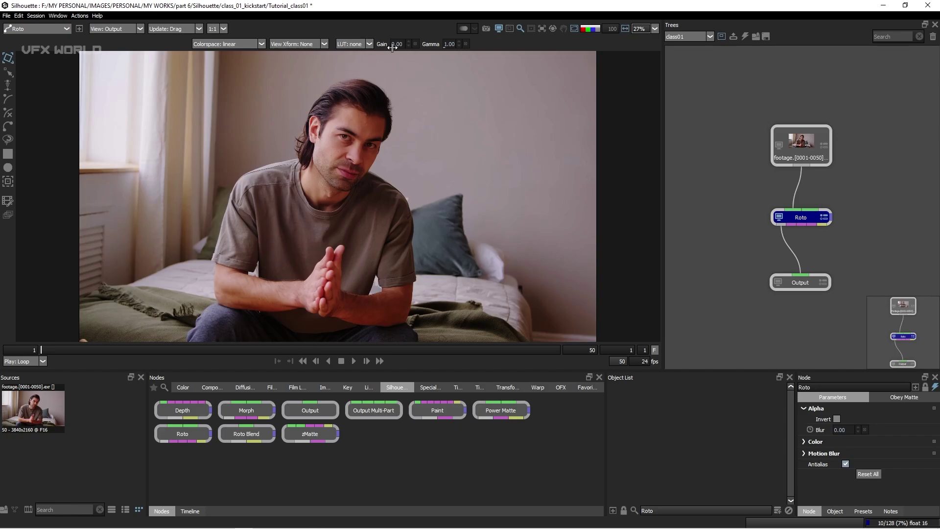
Test the viewer gain and gamma brightness, then reset gamma to 1.00
{"action": "left_click_drag", "start_coordinate": [399, 45], "coordinate": [461, 44]}
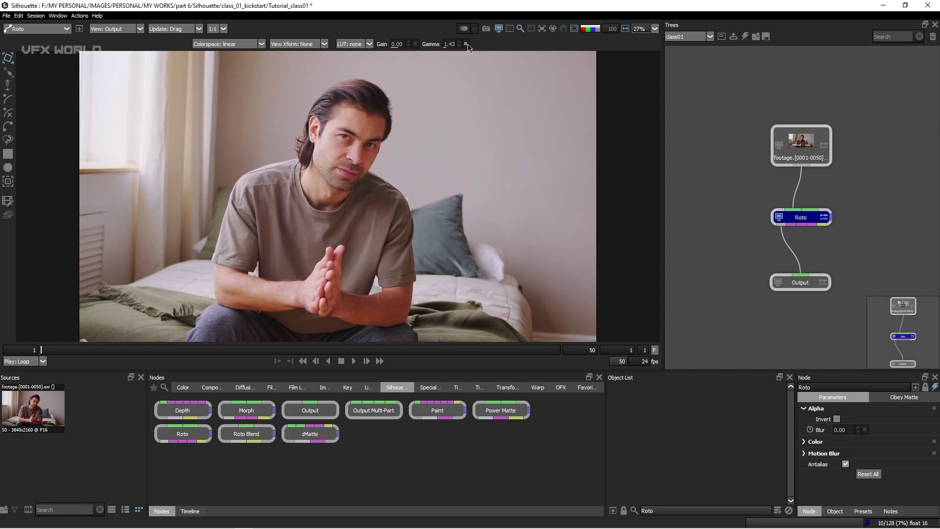
{"action": "left_click", "coordinate": [467, 44]}
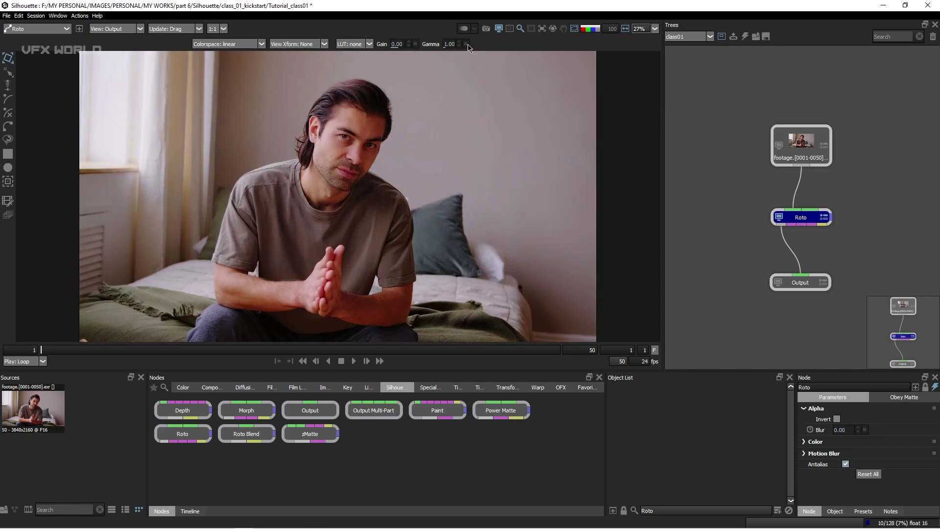
{"action": "left_click_drag", "start_coordinate": [448, 45], "coordinate": [462, 46]}
{"action": "left_click", "coordinate": [466, 45]}
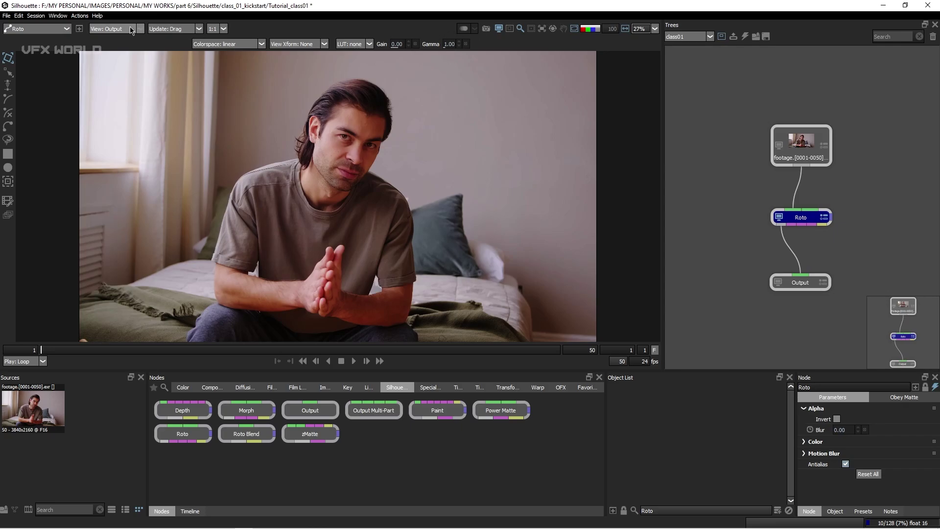
Keep the Output view mode, expand Roto's Motion Blur (shutter 180, phase -90, 16 samples), and pan the image
{"action": "left_click", "coordinate": [112, 32]}
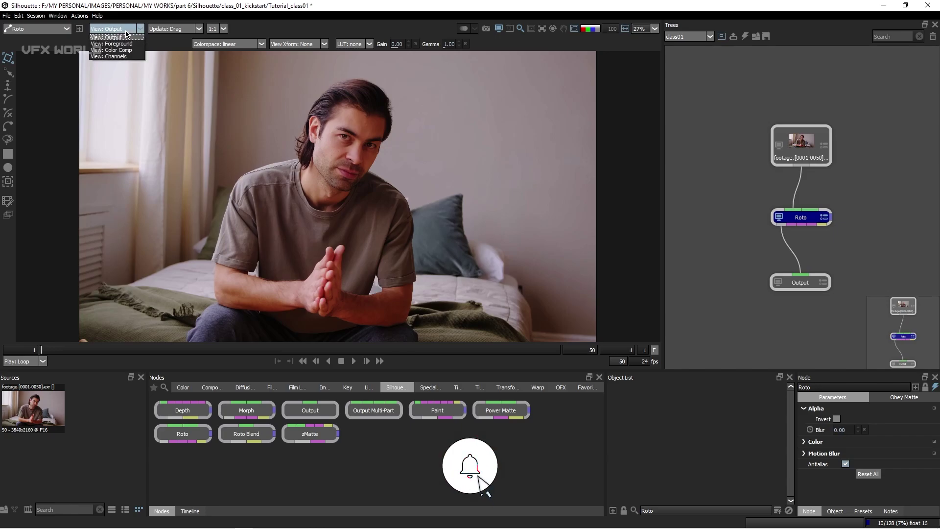
{"action": "left_click", "coordinate": [175, 46]}
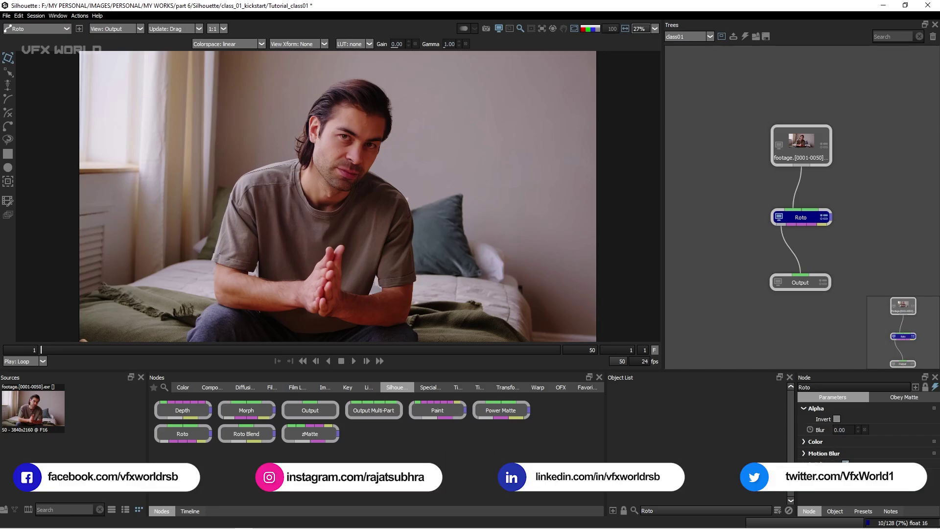
{"action": "left_click", "coordinate": [805, 454]}
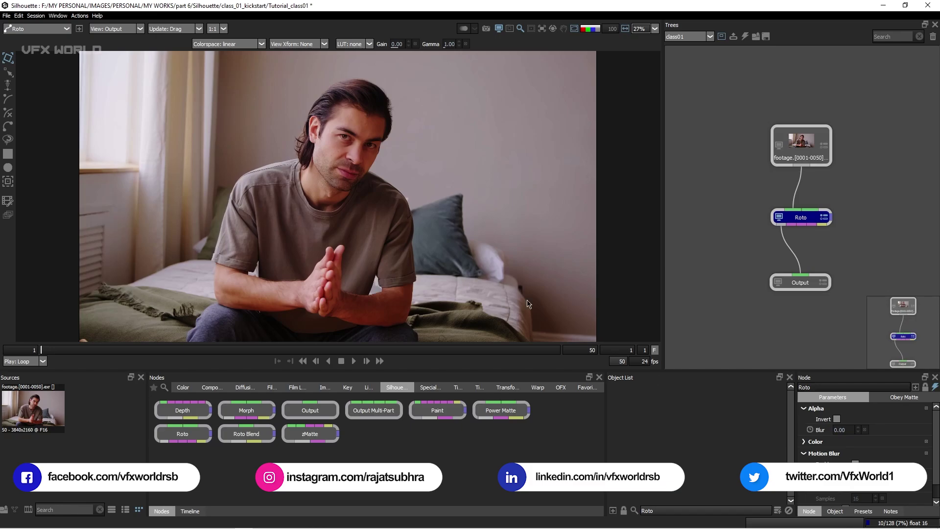
{"action": "left_click_drag", "start_coordinate": [438, 245], "coordinate": [459, 229]}
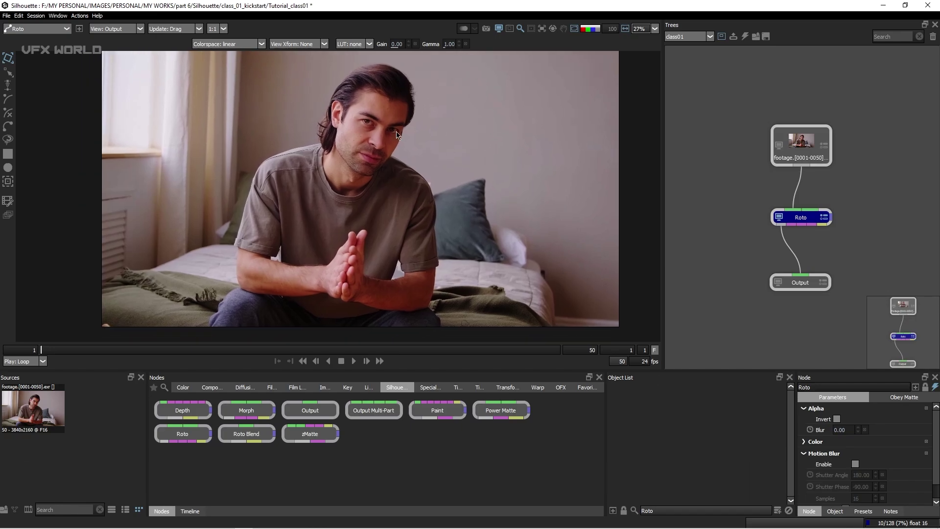
{"action": "left_click_drag", "start_coordinate": [370, 213], "coordinate": [361, 227]}
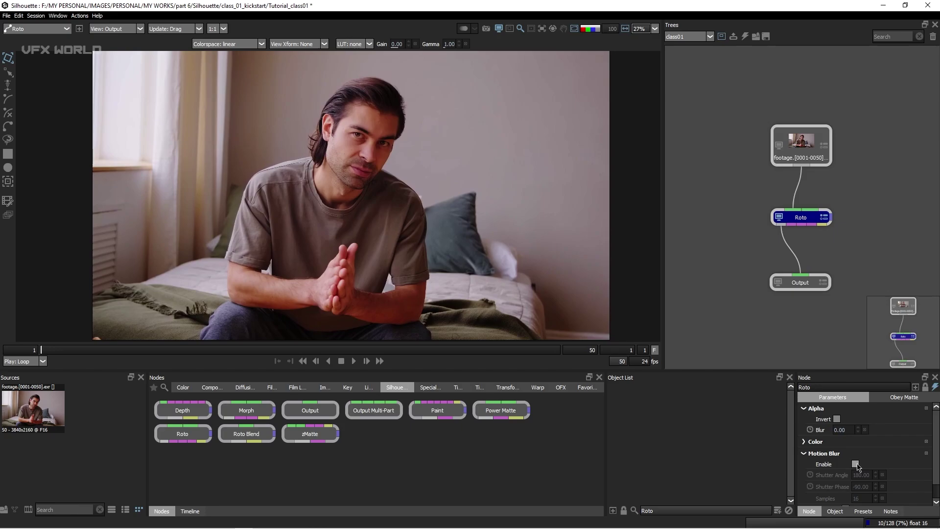
{"action": "left_click_drag", "start_coordinate": [355, 263], "coordinate": [360, 256]}
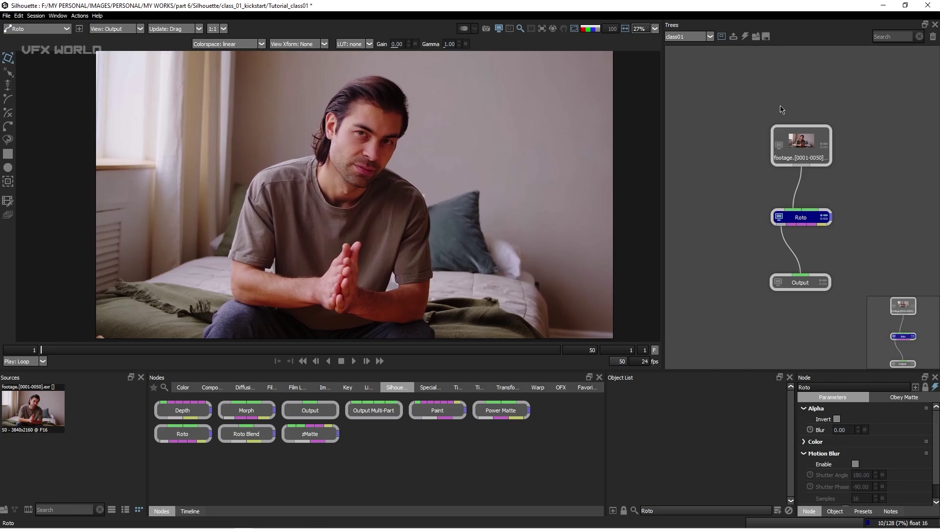
Move the footage, Roto and Output nodes closer together, testing a Roto reconnection
{"action": "left_click_drag", "start_coordinate": [802, 150], "coordinate": [799, 124]}
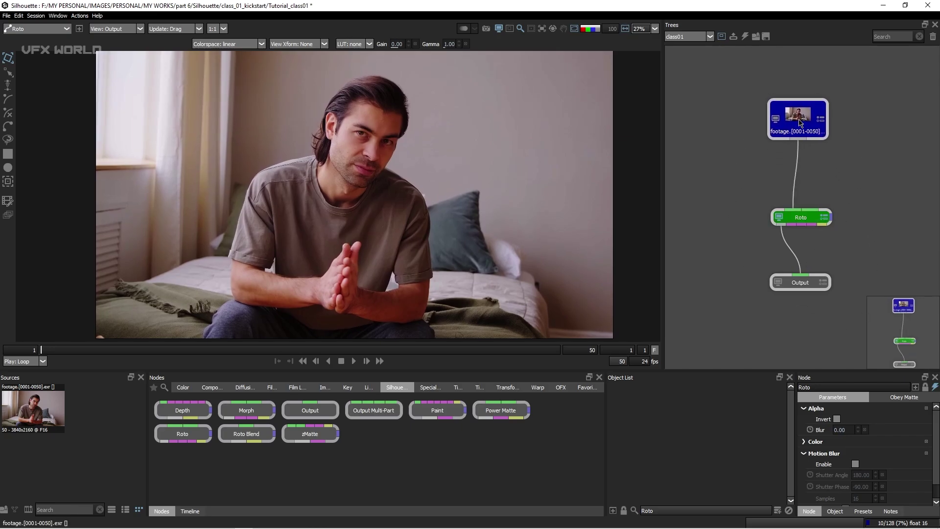
{"action": "left_click_drag", "start_coordinate": [811, 212], "coordinate": [804, 181]}
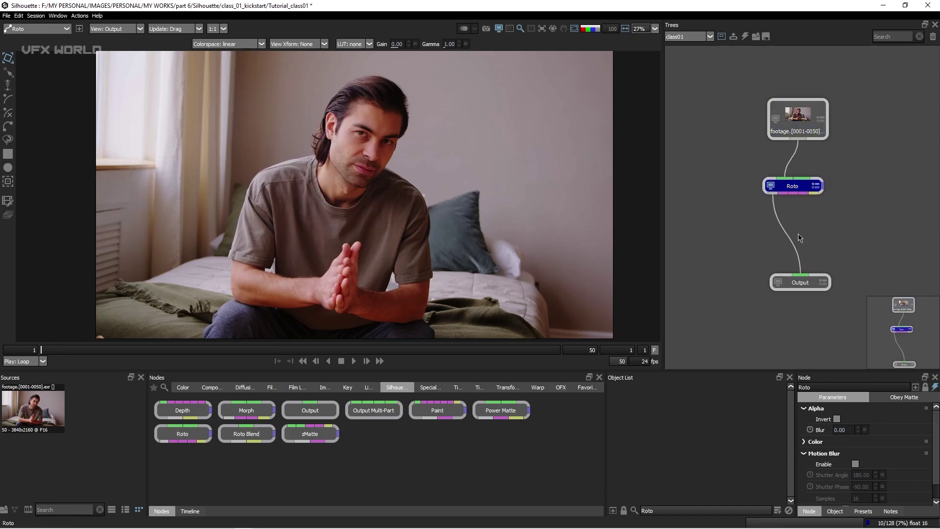
{"action": "left_click_drag", "start_coordinate": [802, 284], "coordinate": [799, 283]}
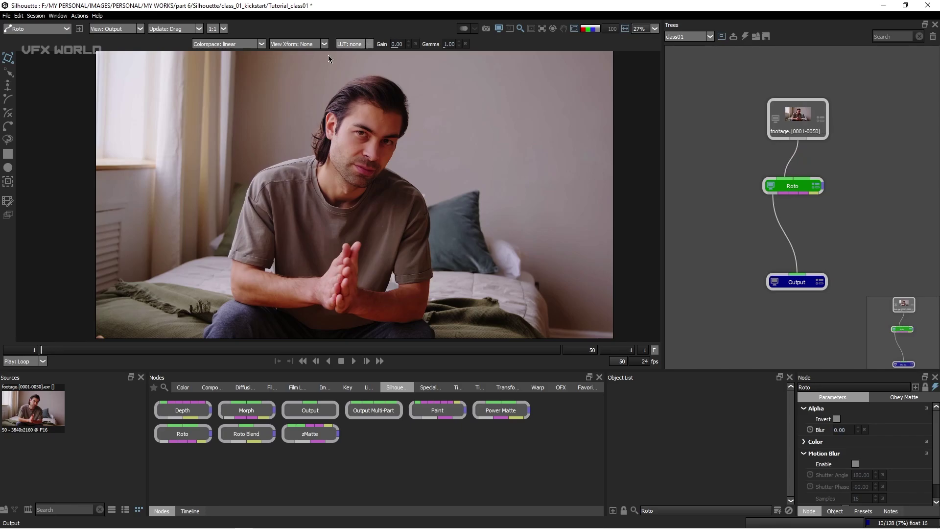
{"action": "left_click_drag", "start_coordinate": [803, 179], "coordinate": [859, 141]}
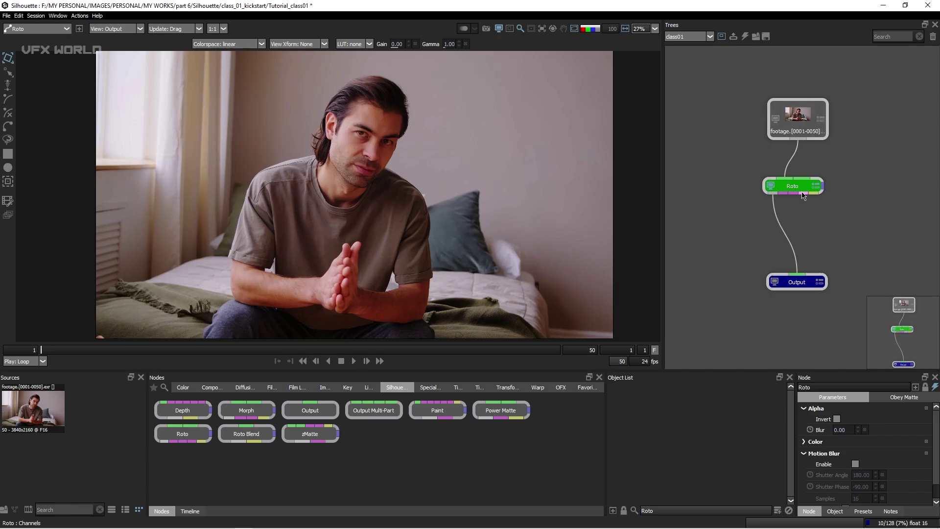
{"action": "mouse_move", "coordinate": [796, 187]}
{"action": "left_mouse_down"}
{"action": "mouse_move", "coordinate": [843, 190]}
{"action": "mouse_move", "coordinate": [756, 189]}
{"action": "mouse_move", "coordinate": [790, 189]}
{"action": "mouse_move", "coordinate": [780, 170]}
{"action": "mouse_move", "coordinate": [784, 178]}
{"action": "left_mouse_up"}
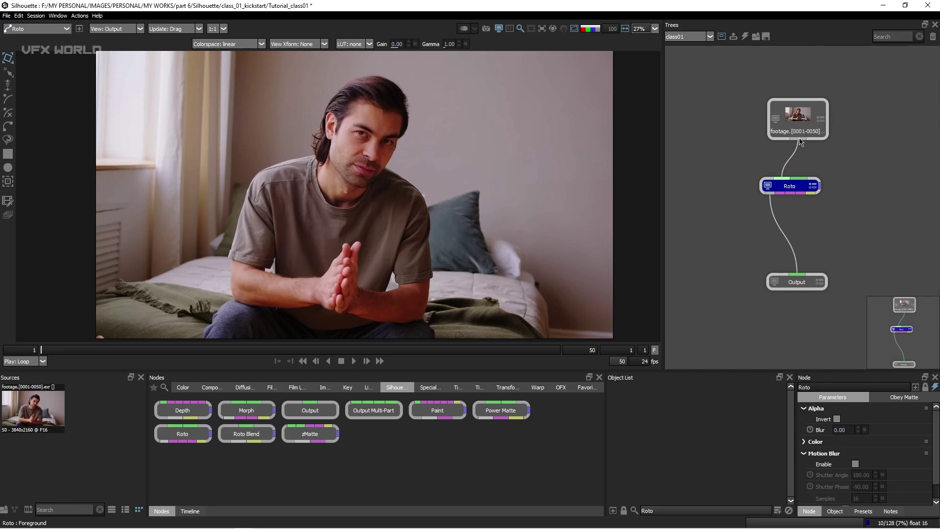
{"action": "left_click_drag", "start_coordinate": [796, 283], "coordinate": [785, 266]}
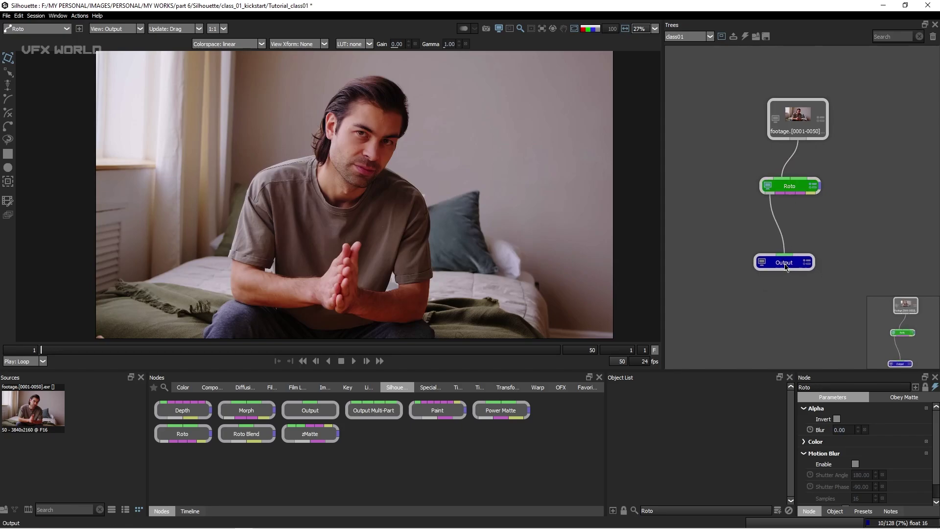
Show the Roto and Output results in the viewer, then make Roto the active node
{"action": "left_click", "coordinate": [784, 266]}
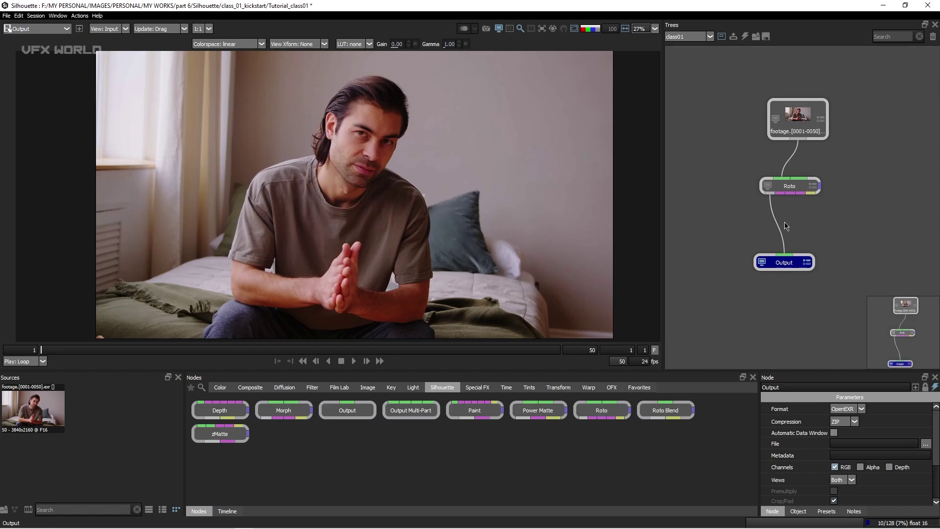
{"action": "left_click", "coordinate": [768, 187]}
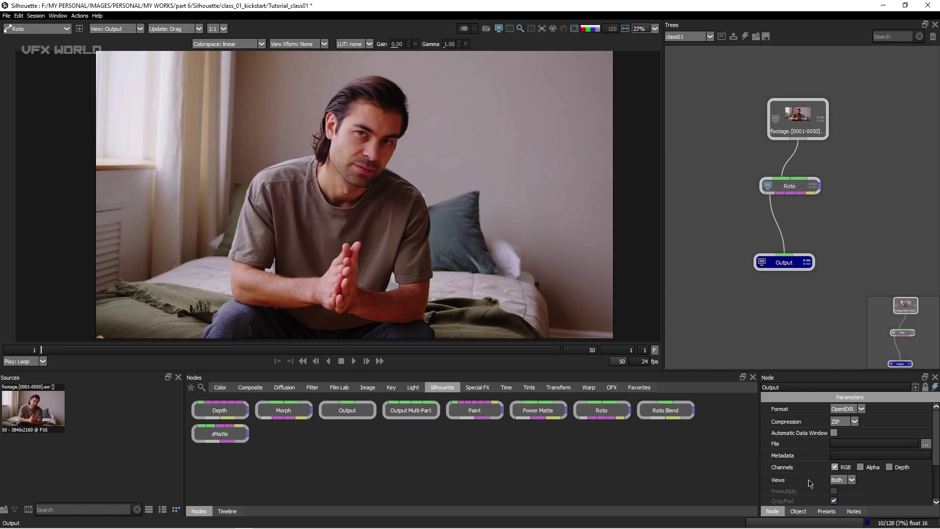
{"action": "left_click", "coordinate": [762, 263]}
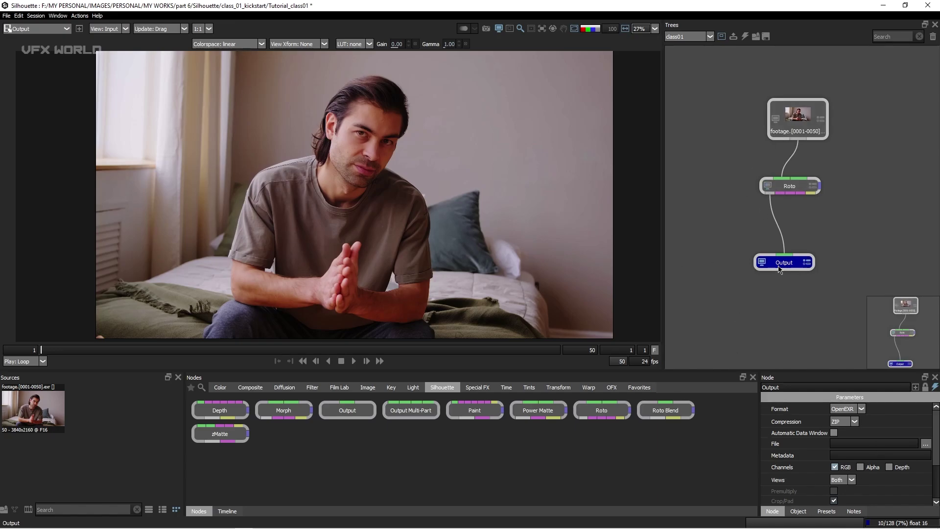
{"action": "left_click", "coordinate": [789, 186]}
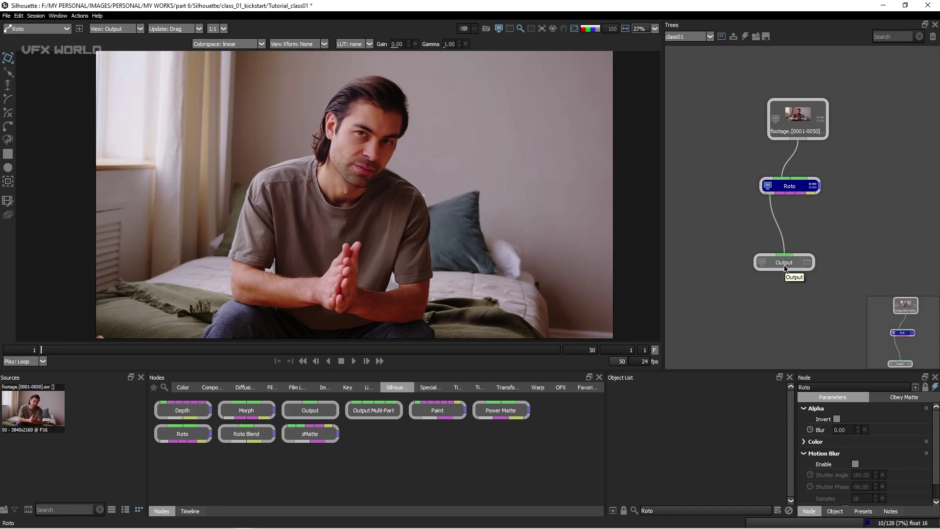